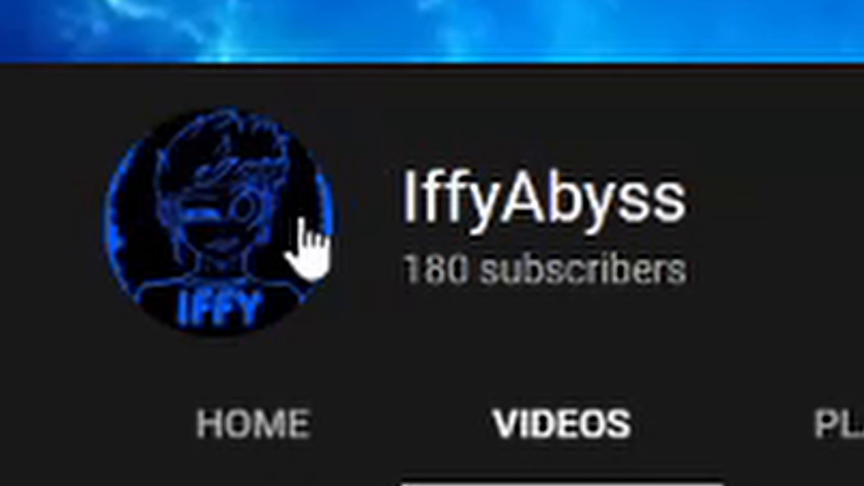
{"action": "left_click_drag", "start_coordinate": [403, 270], "coordinate": [689, 273]}
{"action": "left_click_drag", "start_coordinate": [667, 301], "coordinate": [836, 315]}
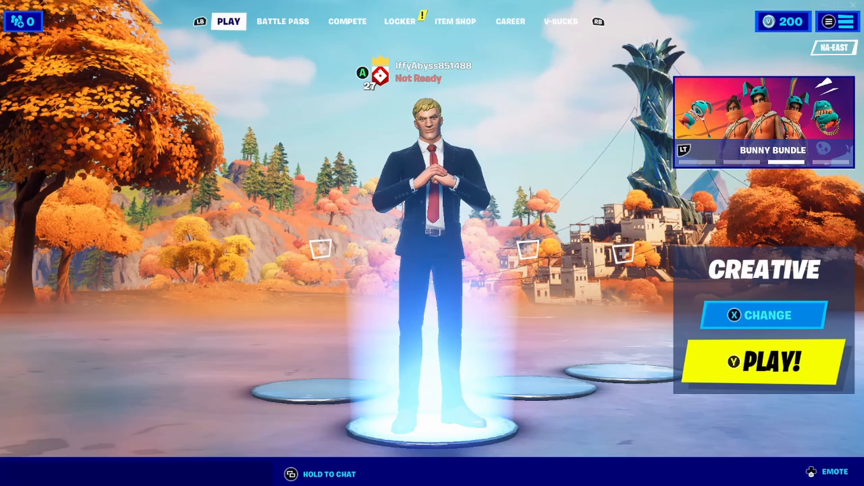
- Start a Creative match and find the Take the Cake emote on the last page of the emotes
{"action": "key", "text": "y"}
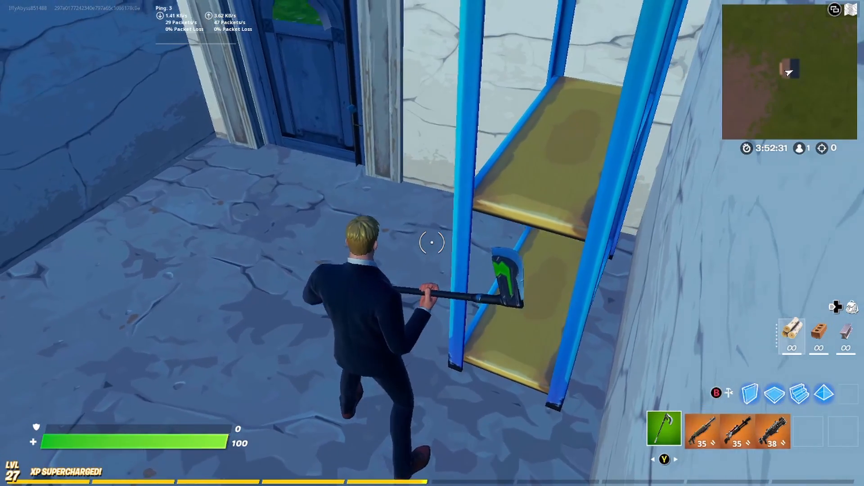
{"action": "key", "text": "b"}
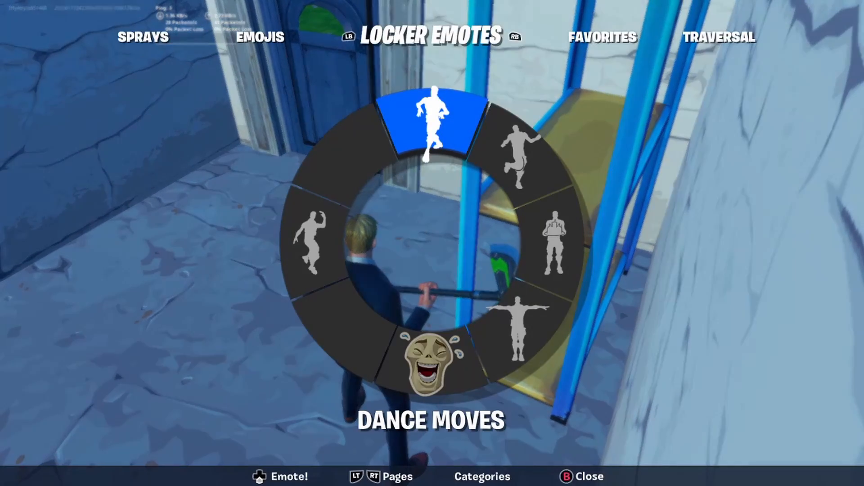
{"action": "key", "text": "e"}
{"action": "key", "text": "e"}
{"action": "key", "text": "e"}
{"action": "key", "text": "e"}
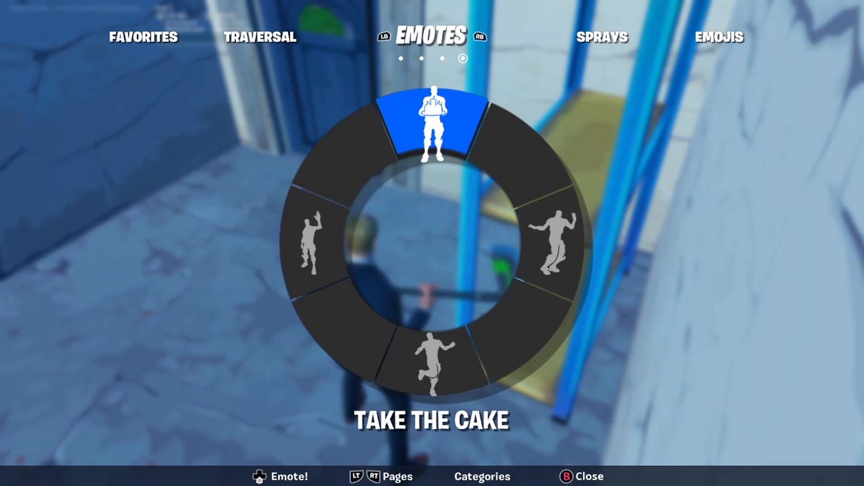
{"action": "key", "text": "b"}
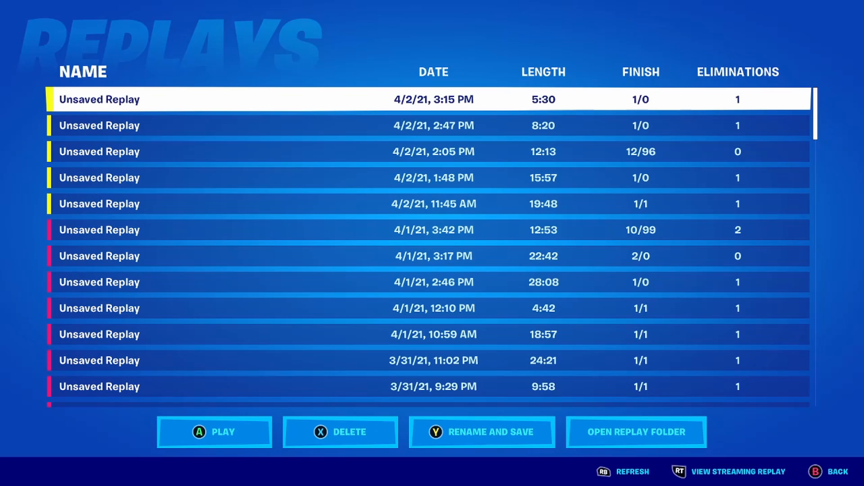
- Play the unsaved replay from 4/2/21, 3:15 PM and seek to 03:20, where the character holds the cake
{"action": "key", "text": "Return"}
{"action": "key", "text": "Return"}
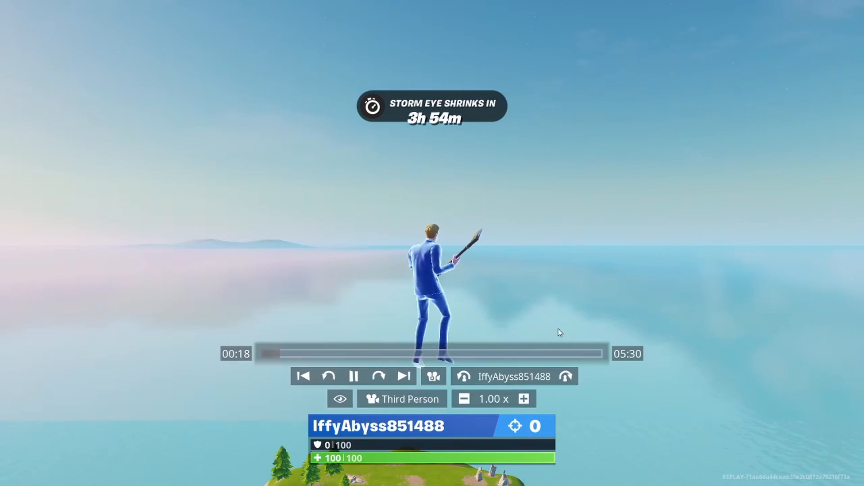
{"action": "left_click", "coordinate": [559, 331]}
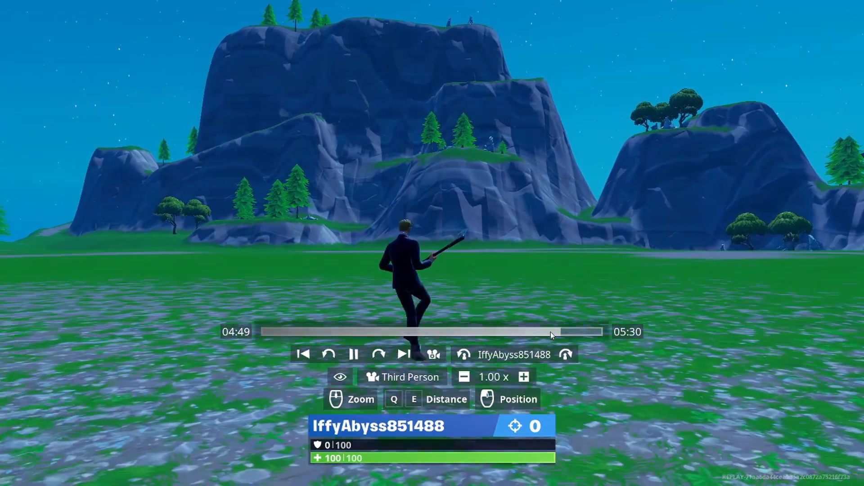
{"action": "left_click", "coordinate": [550, 332]}
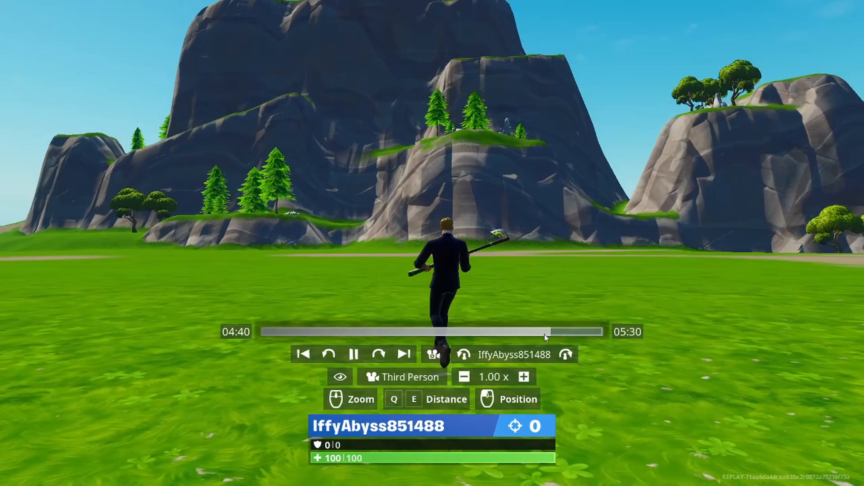
{"action": "left_click", "coordinate": [544, 334]}
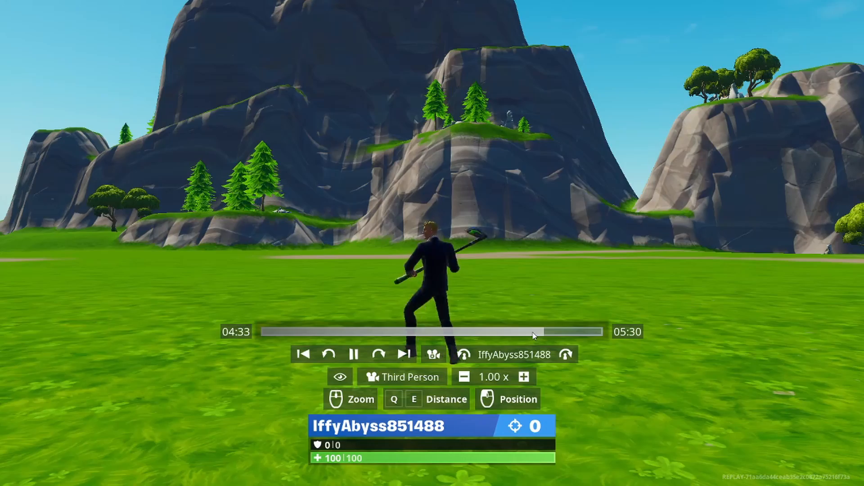
{"action": "left_click", "coordinate": [533, 336]}
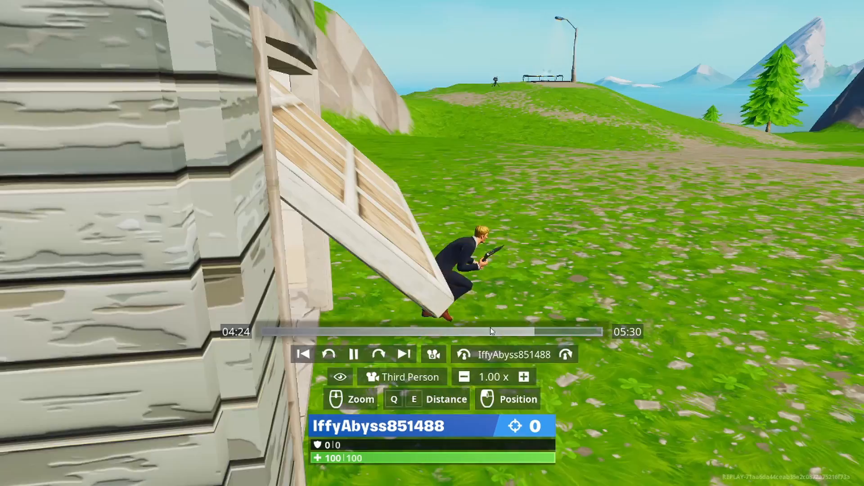
{"action": "left_click", "coordinate": [468, 332]}
- Orbit the third-person camera to face the cake-holding character and hide the HUD completely
{"action": "left_click_drag", "start_coordinate": [432, 243], "coordinate": [450, 241]}
{"action": "mouse_move", "coordinate": [404, 268]}
{"action": "left_mouse_down"}
{"action": "mouse_move", "coordinate": [385, 266]}
{"action": "mouse_move", "coordinate": [404, 269]}
{"action": "left_mouse_up"}
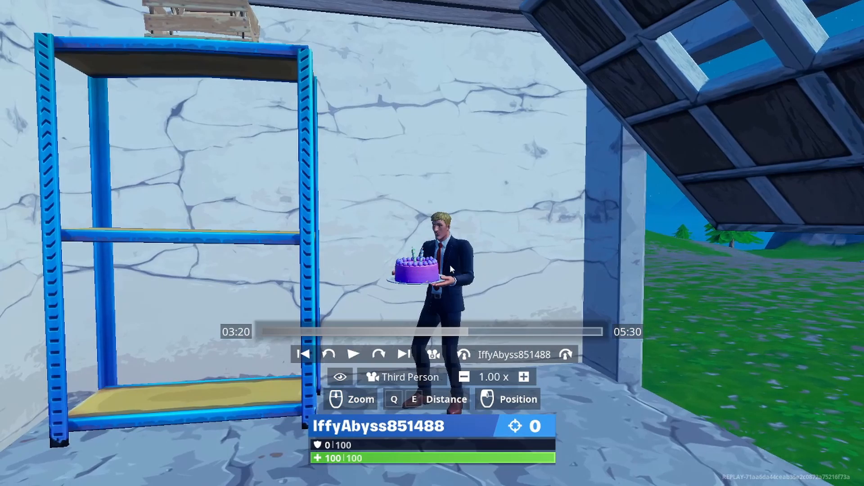
{"action": "key", "text": "h"}
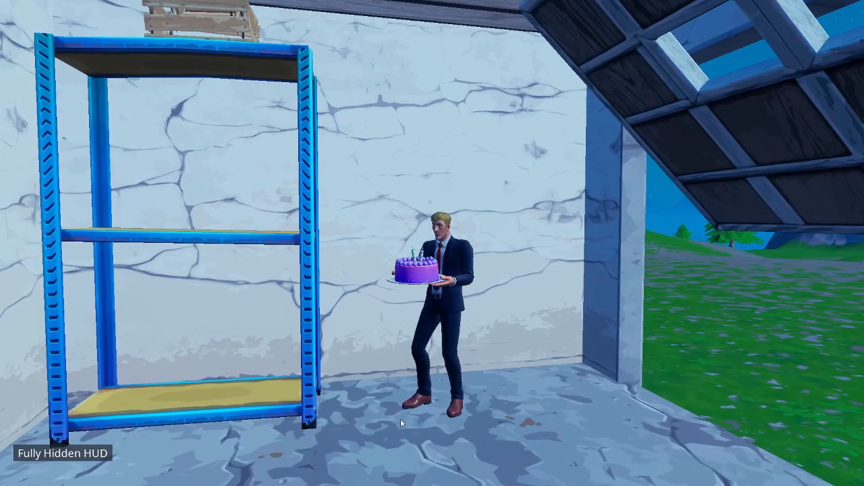
- Frame the cake-holding character beside the blue shelf with the Drone Free camera, zooming in closer, and hide the HUD for a screenshot
{"action": "left_click_drag", "start_coordinate": [513, 369], "coordinate": [476, 343]}
{"action": "scroll", "coordinate": [515, 391], "scroll_direction": "up", "scroll_amount": 4}
{"action": "scroll", "coordinate": [523, 353], "scroll_direction": "up", "scroll_amount": 2}
{"action": "scroll", "coordinate": [490, 323], "scroll_direction": "down", "scroll_amount": 3}
{"action": "scroll", "coordinate": [489, 323], "scroll_direction": "up", "scroll_amount": 3}
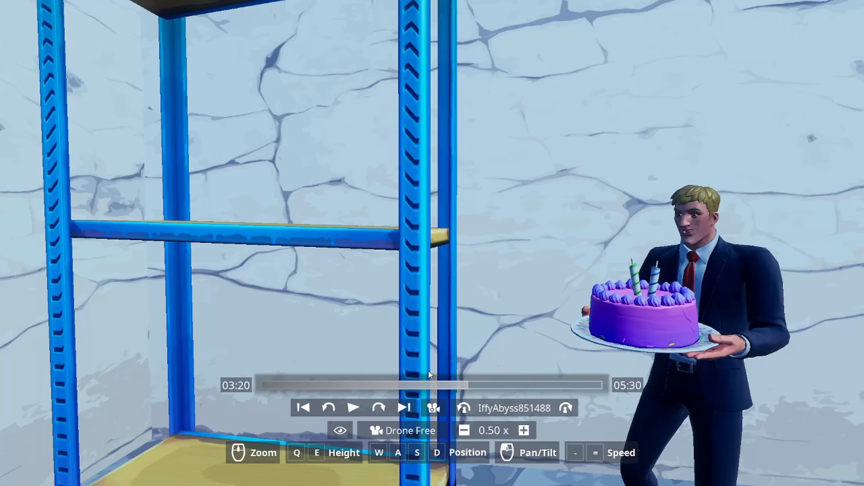
{"action": "scroll", "coordinate": [481, 243], "scroll_direction": "up", "scroll_amount": 1}
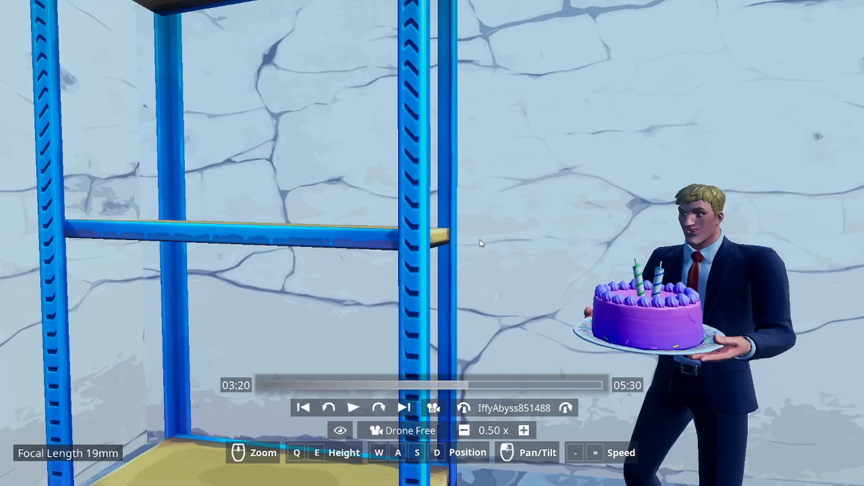
{"action": "scroll", "coordinate": [481, 243], "scroll_direction": "up", "scroll_amount": 2}
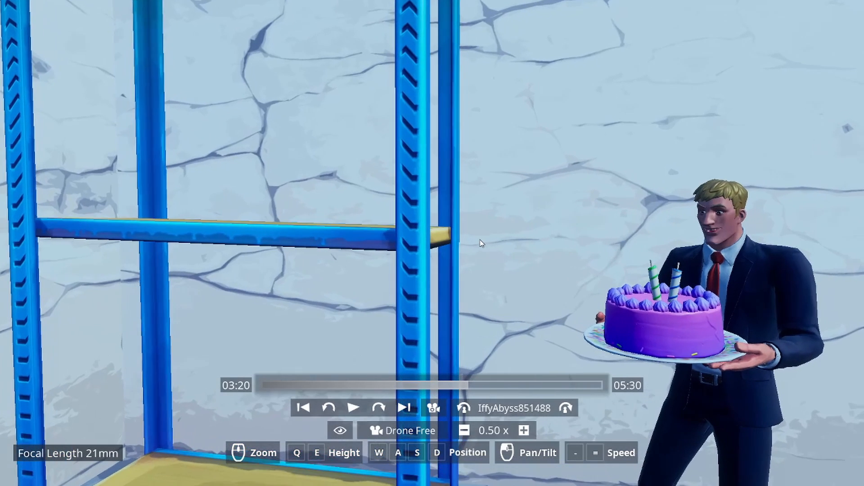
{"action": "scroll", "coordinate": [480, 243], "scroll_direction": "up", "scroll_amount": 1}
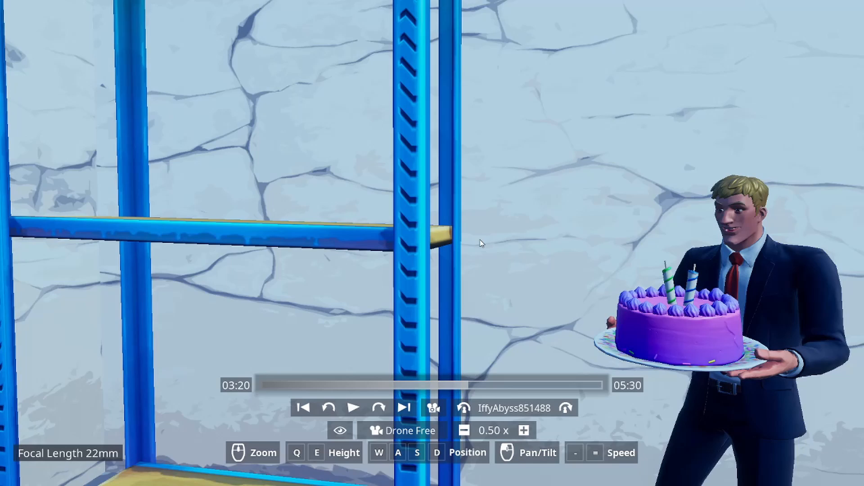
{"action": "scroll", "coordinate": [481, 243], "scroll_direction": "up", "scroll_amount": 1}
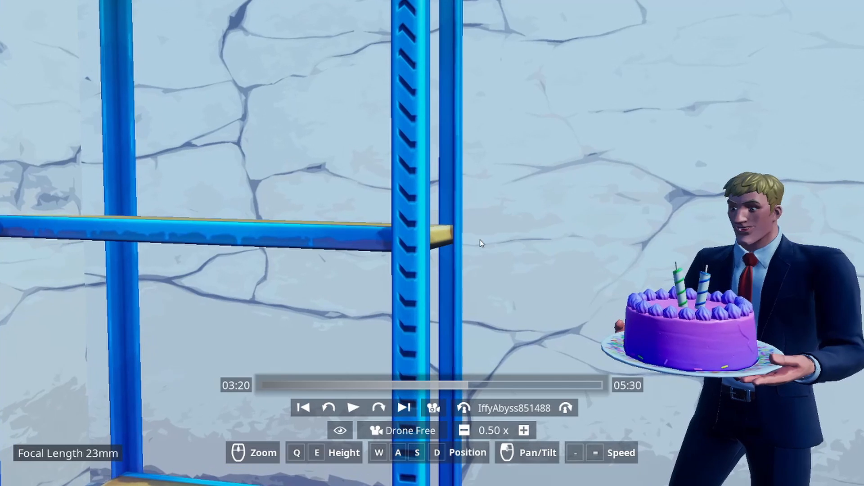
{"action": "key", "text": "s"}
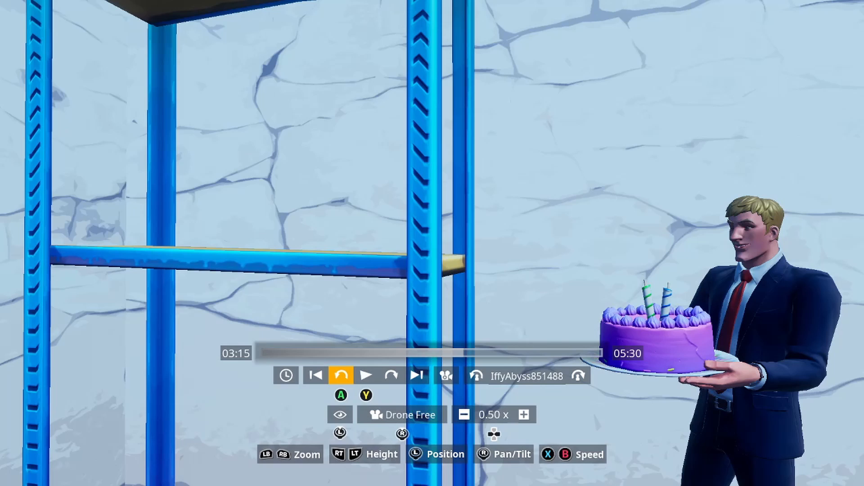
{"action": "key", "text": "h"}
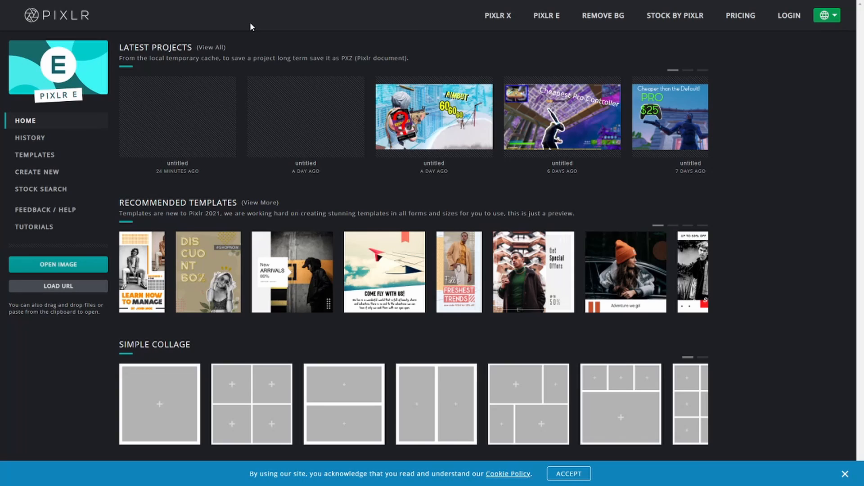
- Switch to Pixlr E in the browser and dismiss the cookie notice
{"action": "left_click", "coordinate": [845, 474]}
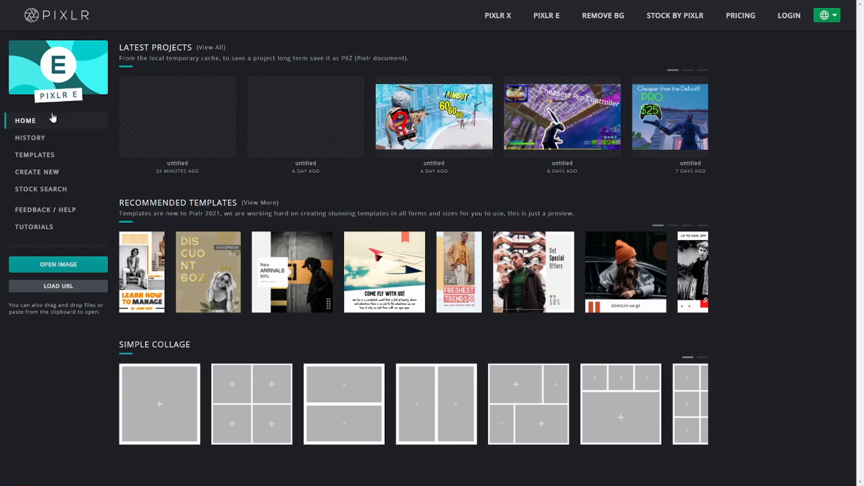
{"action": "key", "text": "F11"}
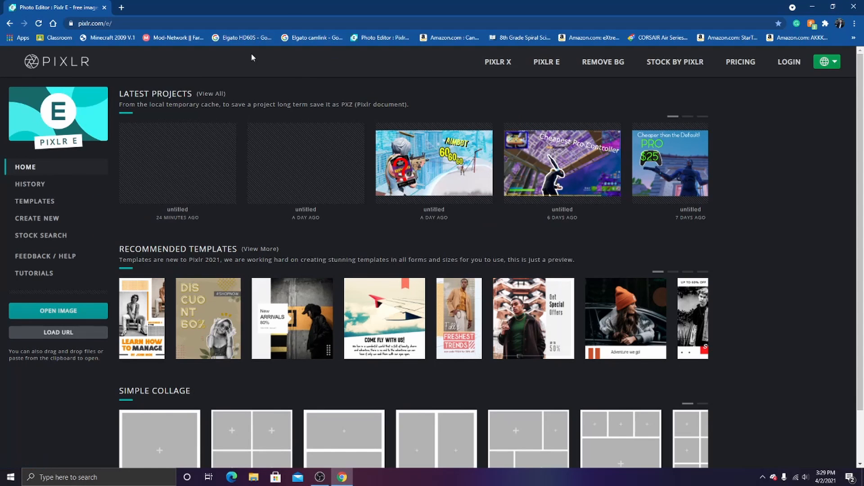
{"action": "key", "text": "F11"}
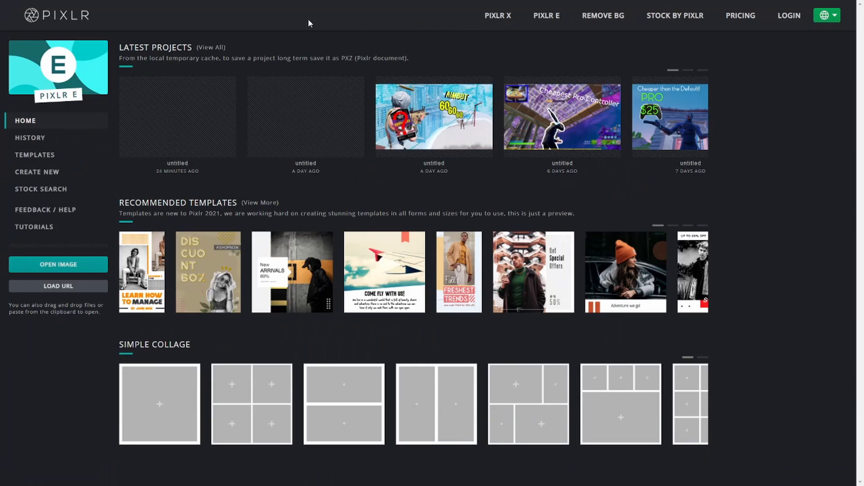
- Open the new image setup and choose the Web 720p preset at 1280x720
{"action": "mouse_move", "coordinate": [247, 4]}
{"action": "left_click", "coordinate": [48, 174]}
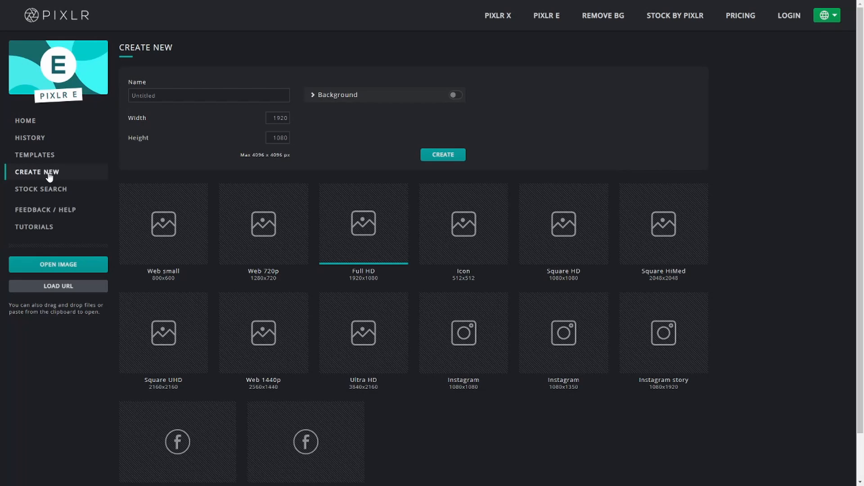
{"action": "scroll", "coordinate": [239, 276], "scroll_direction": "down", "scroll_amount": 1}
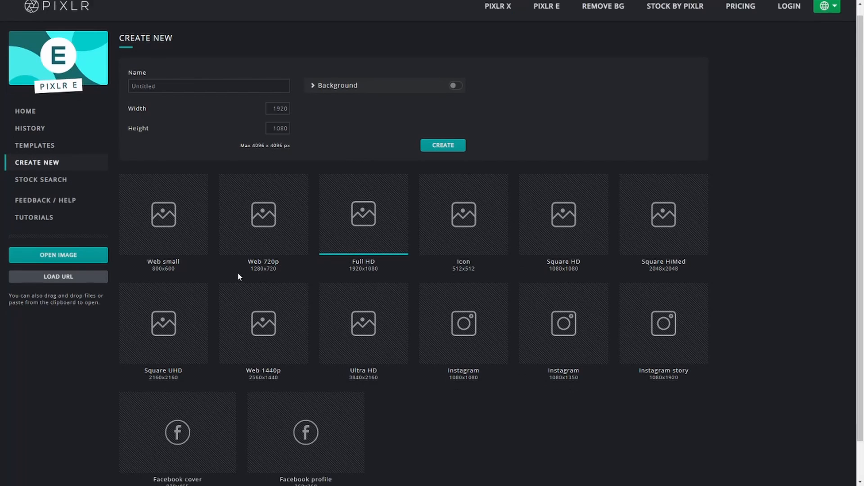
{"action": "scroll", "coordinate": [239, 277], "scroll_direction": "down", "scroll_amount": 1}
{"action": "scroll", "coordinate": [560, 407], "scroll_direction": "up", "scroll_amount": 2}
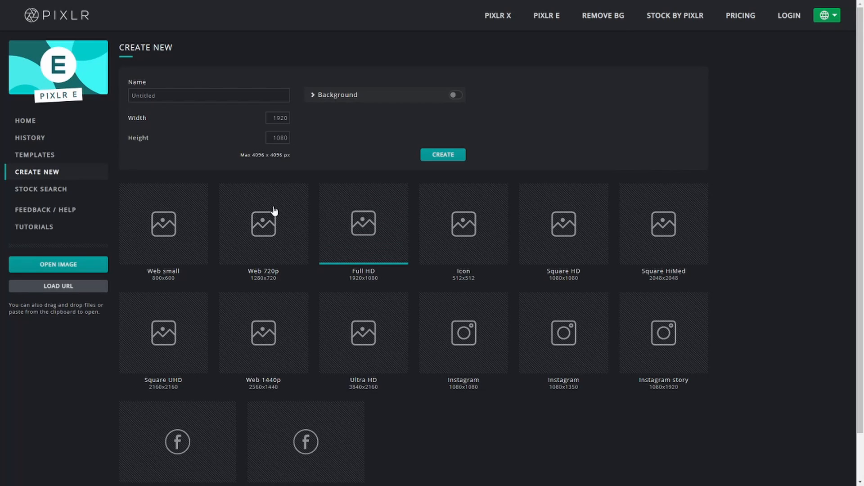
{"action": "scroll", "coordinate": [420, 352], "scroll_direction": "down", "scroll_amount": 1}
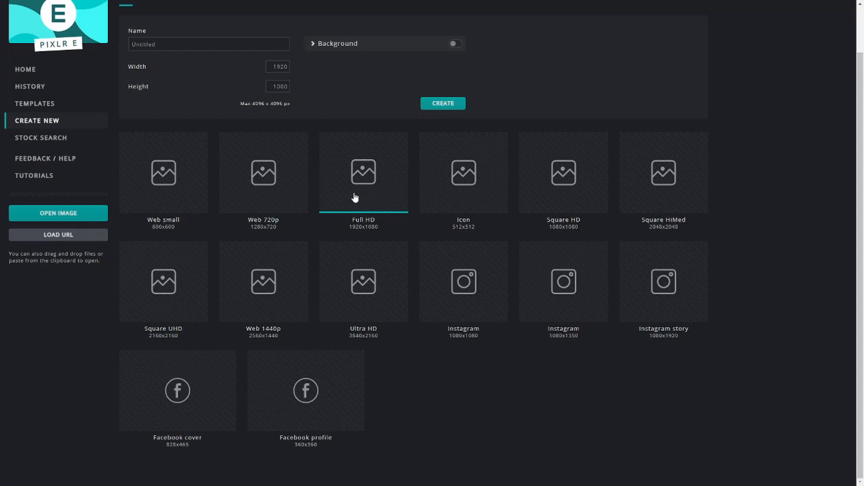
{"action": "left_click", "coordinate": [248, 180]}
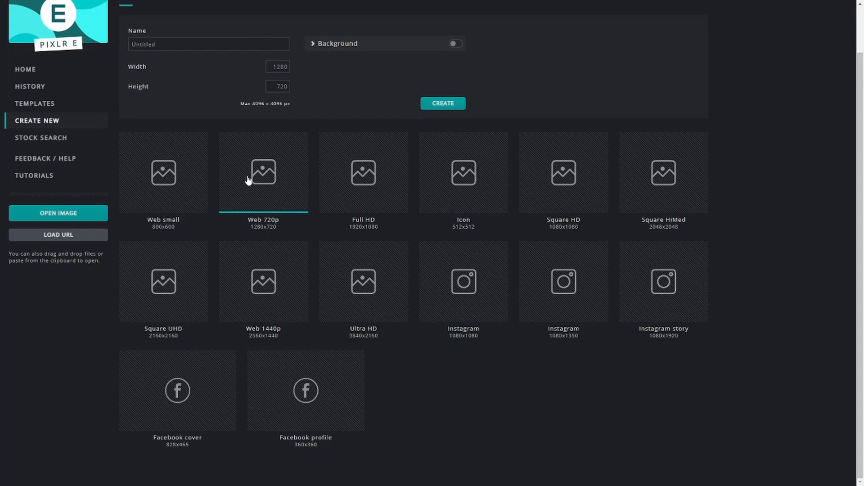
- Create the 1280x720 image, keeping the default name Untitled and the background off
{"action": "scroll", "coordinate": [386, 164], "scroll_direction": "up", "scroll_amount": 1}
{"action": "left_click", "coordinate": [196, 98]}
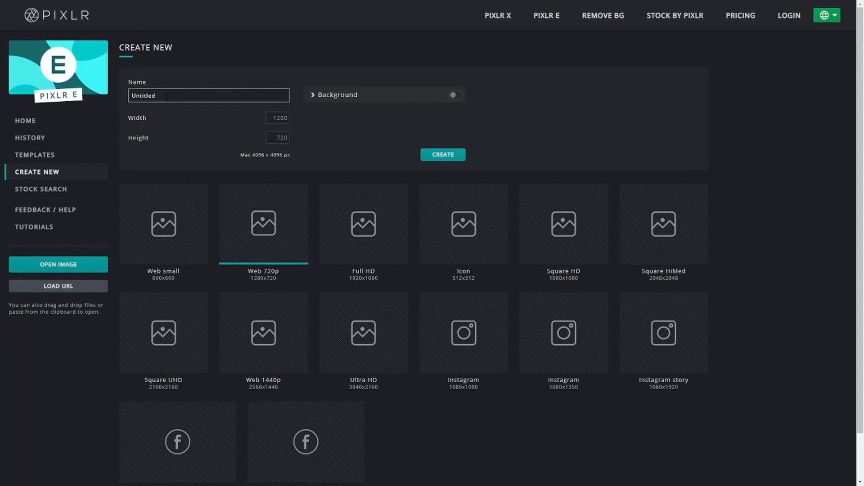
{"action": "key", "text": "Tab"}
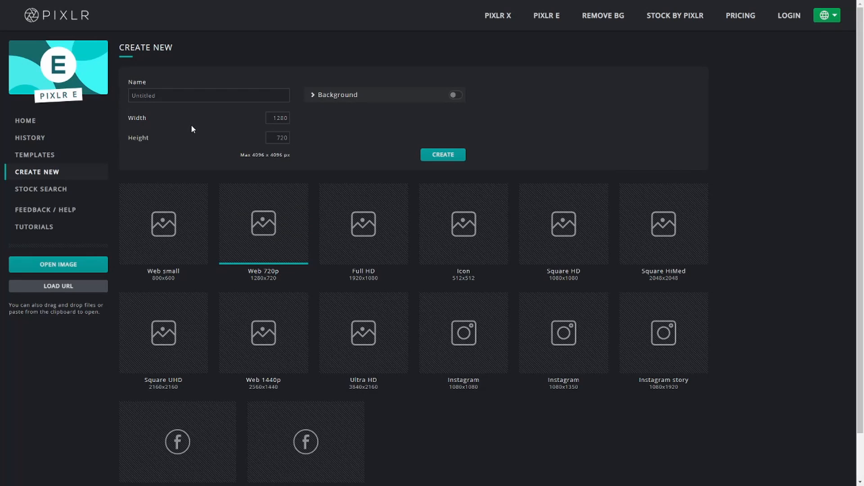
{"action": "key", "text": "Tab"}
{"action": "key", "text": "Return"}
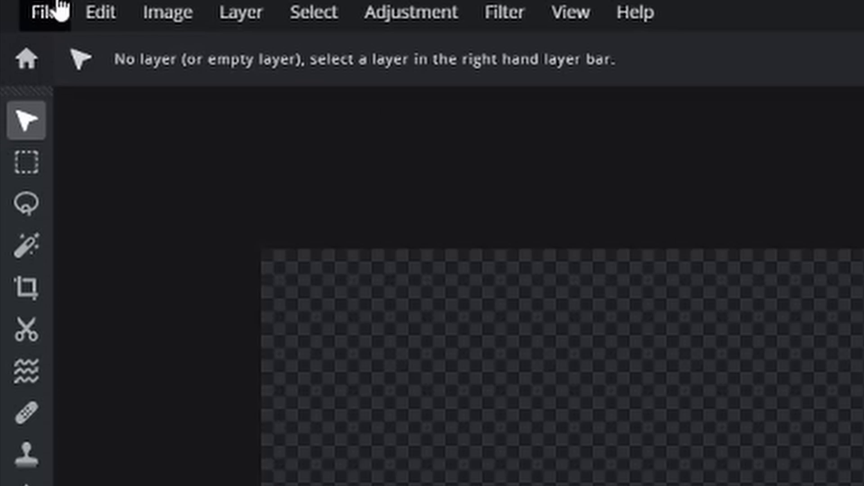
- Add the screenshot "Fortnite 4_2_2021 3_27_13 PM" from the Videos > Captures folder as a new image layer
{"action": "left_click", "coordinate": [53, 13]}
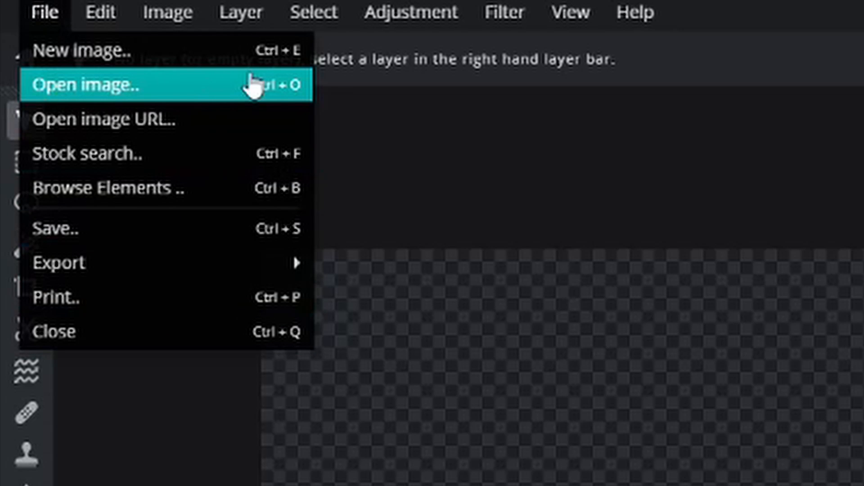
{"action": "left_click", "coordinate": [518, 156]}
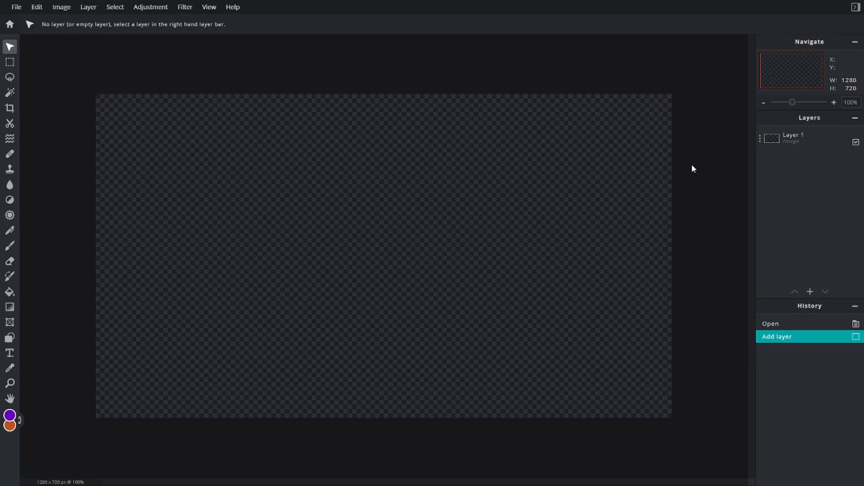
{"action": "left_click", "coordinate": [809, 278]}
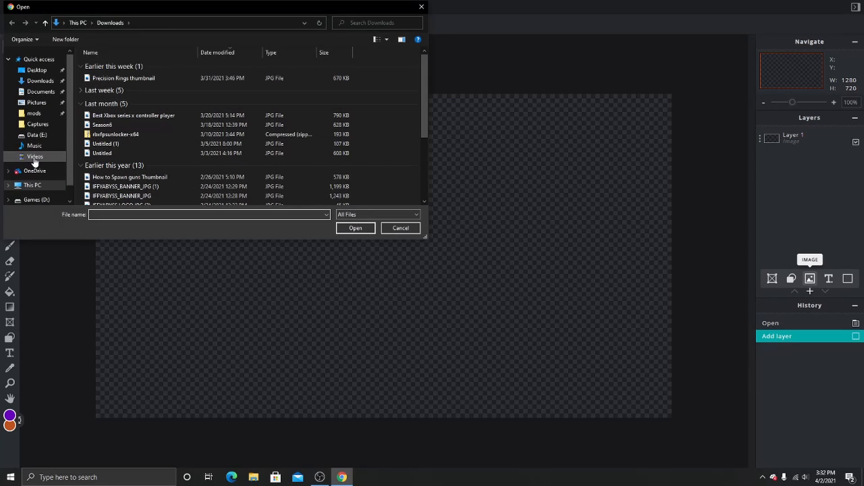
{"action": "left_click", "coordinate": [36, 156]}
{"action": "double_click", "coordinate": [103, 76]}
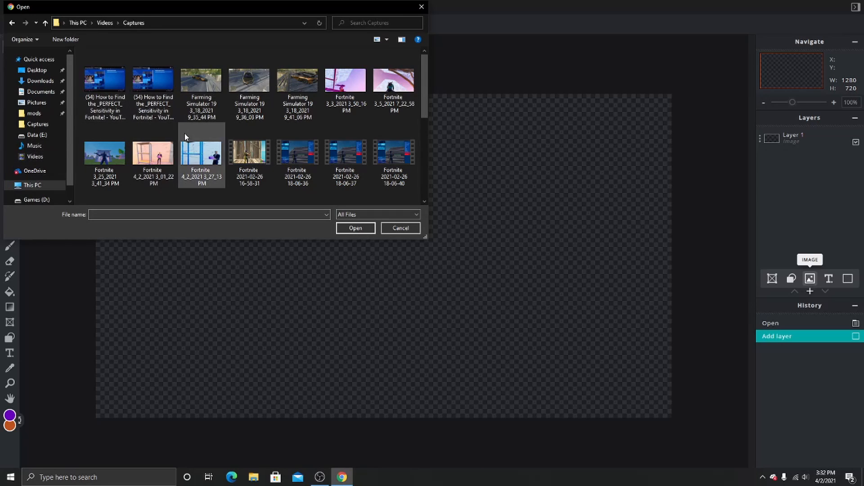
{"action": "scroll", "coordinate": [145, 131], "scroll_direction": "down", "scroll_amount": 3}
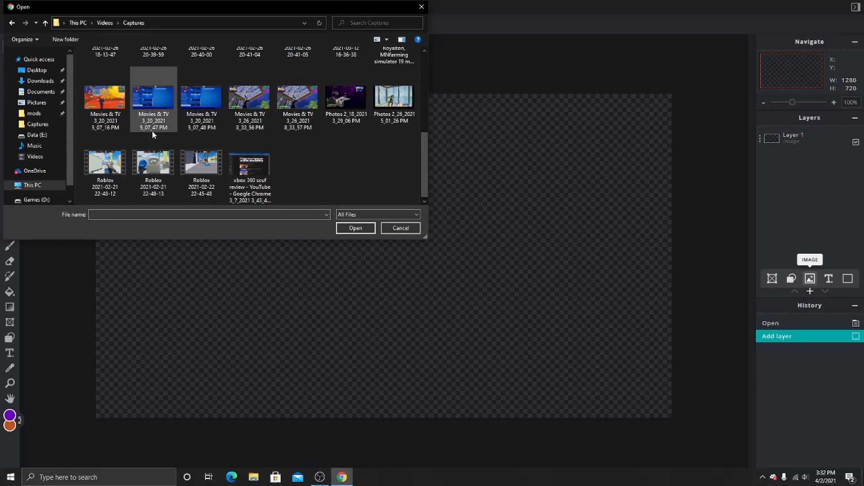
{"action": "scroll", "coordinate": [152, 130], "scroll_direction": "up", "scroll_amount": 3}
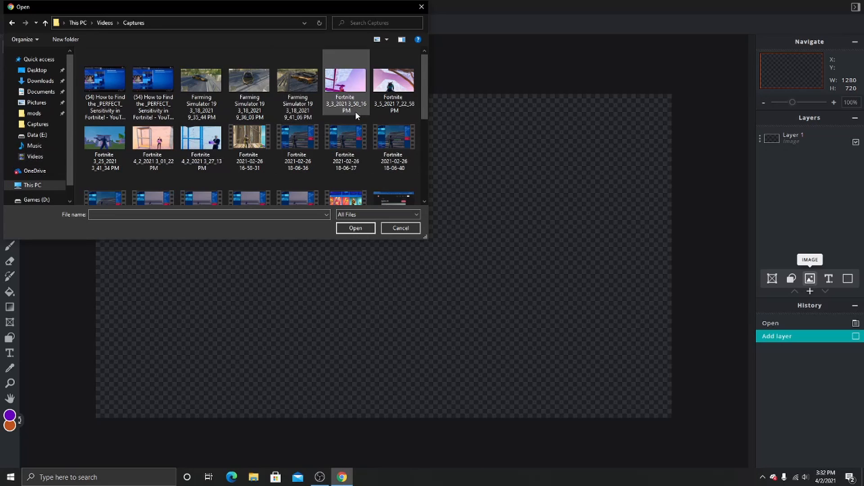
{"action": "left_click", "coordinate": [195, 140]}
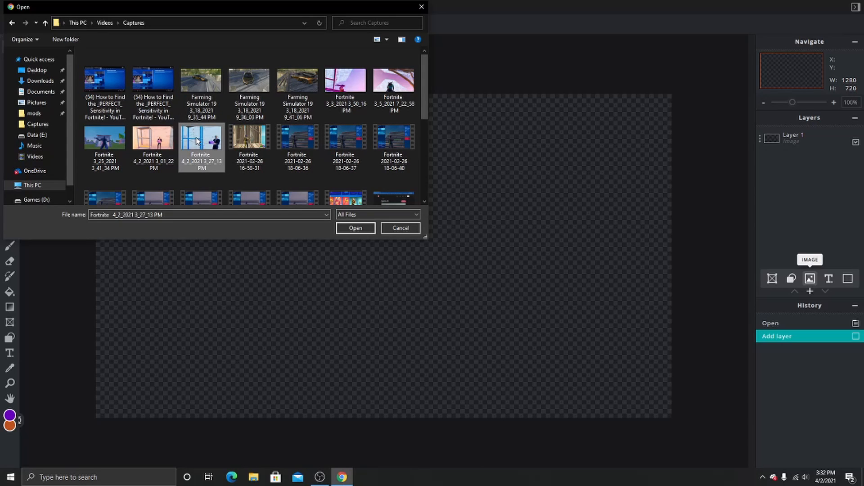
{"action": "left_click", "coordinate": [351, 227]}
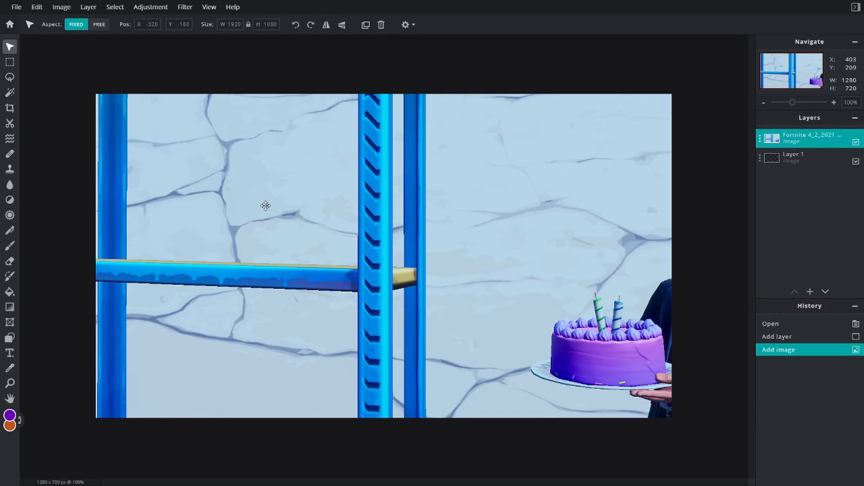
- Reposition and proportionally scale down the screenshot layer so the whole picture fits the 1280x720 canvas exactly
{"action": "left_click_drag", "start_coordinate": [253, 206], "coordinate": [426, 315]}
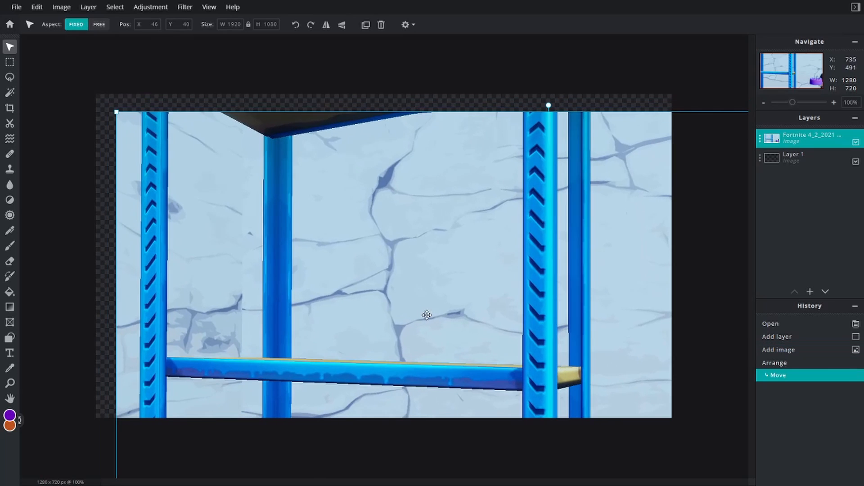
{"action": "left_click_drag", "start_coordinate": [116, 112], "coordinate": [359, 248]}
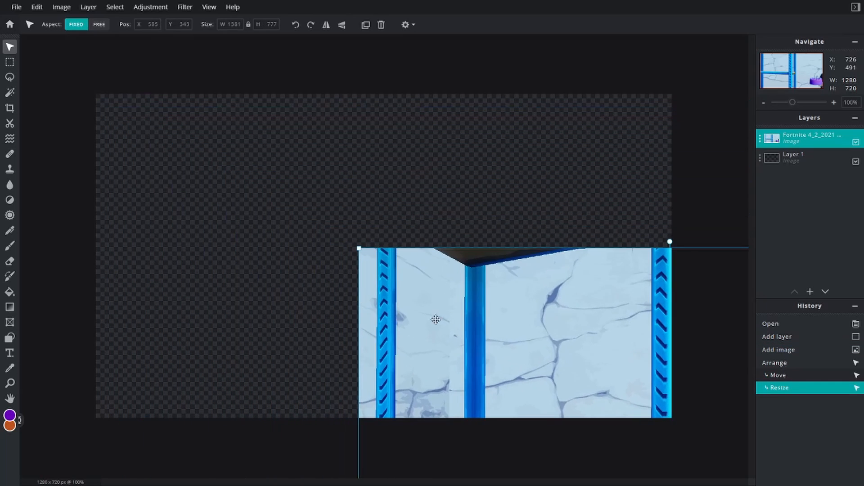
{"action": "left_click_drag", "start_coordinate": [435, 319], "coordinate": [232, 221]}
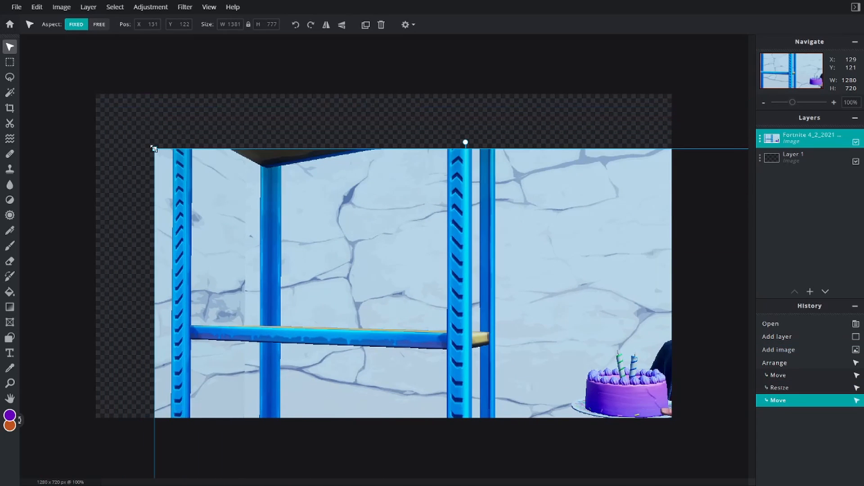
{"action": "left_click_drag", "start_coordinate": [153, 149], "coordinate": [313, 238]}
{"action": "left_click_drag", "start_coordinate": [540, 324], "coordinate": [327, 183]}
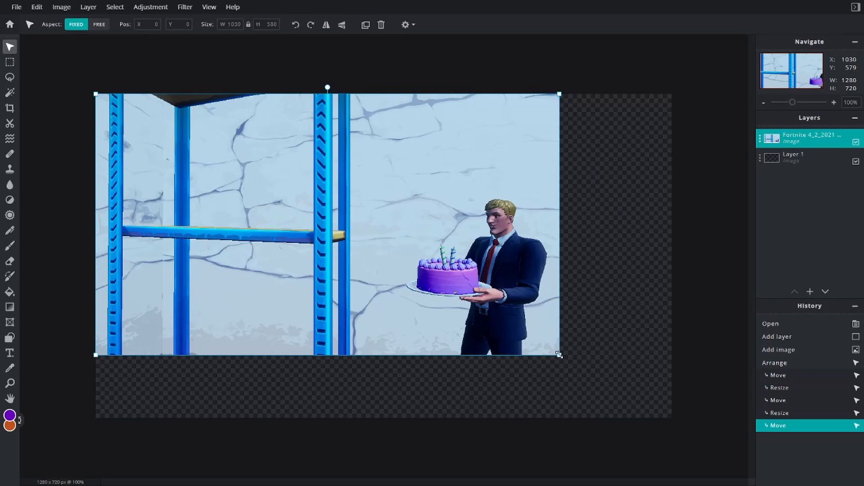
{"action": "left_click_drag", "start_coordinate": [561, 355], "coordinate": [671, 417]}
{"action": "left_click", "coordinate": [307, 66]}
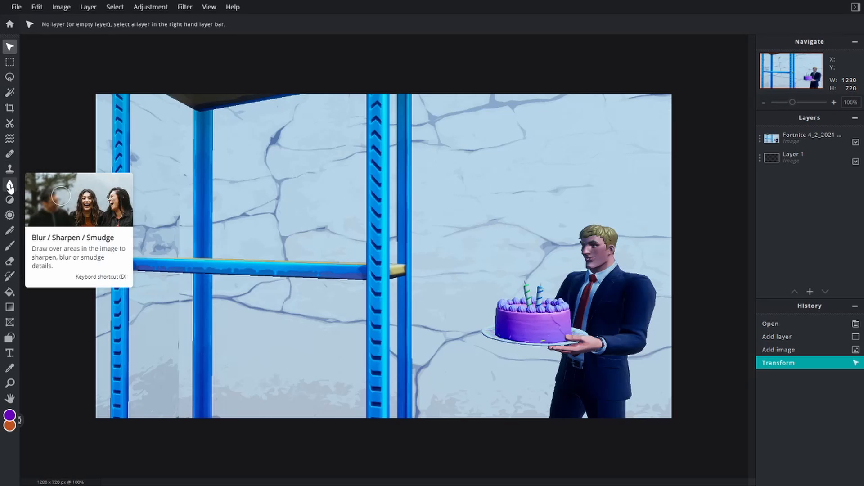
- Choose the Blur tool for the screenshot layer and set its brush softness to 0%
{"action": "left_click", "coordinate": [9, 185]}
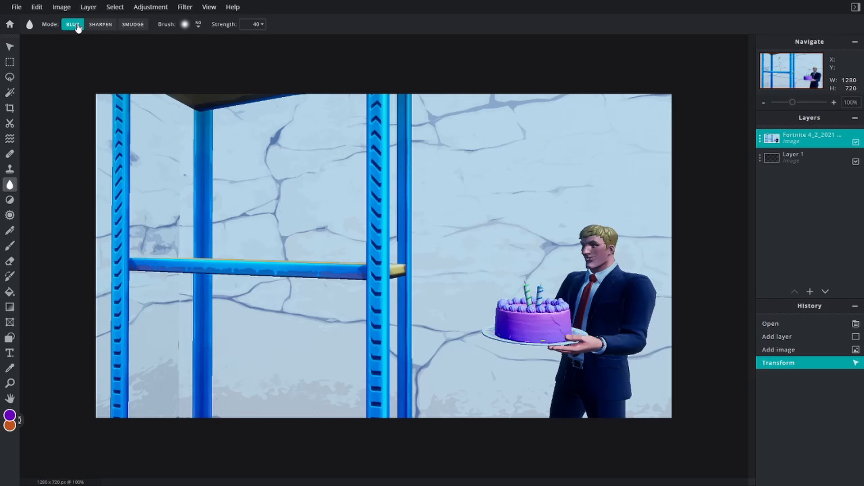
{"action": "left_click", "coordinate": [199, 26]}
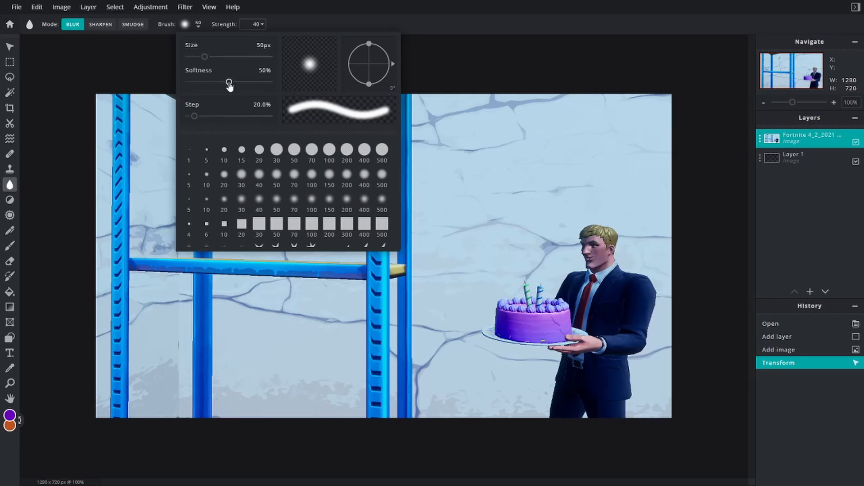
{"action": "left_click_drag", "start_coordinate": [230, 83], "coordinate": [90, 74]}
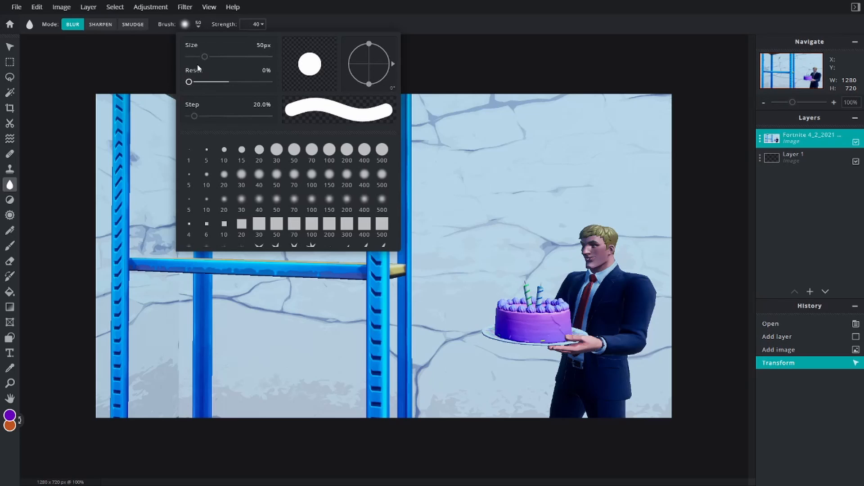
{"action": "left_click", "coordinate": [195, 23]}
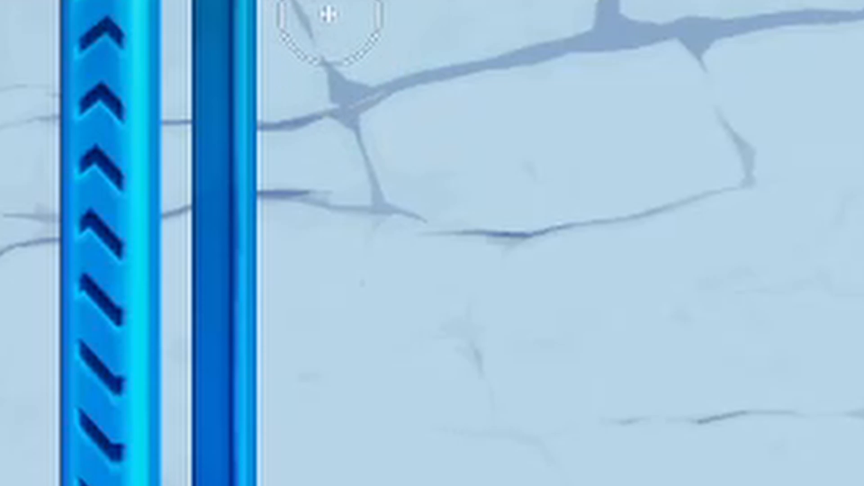
- Blur the cracked wall between the shelf and the character, and around the character, keeping him and the cake sharp
{"action": "mouse_move", "coordinate": [329, 15]}
{"action": "left_mouse_down"}
{"action": "mouse_move", "coordinate": [332, 69]}
{"action": "mouse_move", "coordinate": [376, 125]}
{"action": "mouse_move", "coordinate": [426, 113]}
{"action": "mouse_move", "coordinate": [468, 132]}
{"action": "mouse_move", "coordinate": [523, 0]}
{"action": "left_mouse_up"}
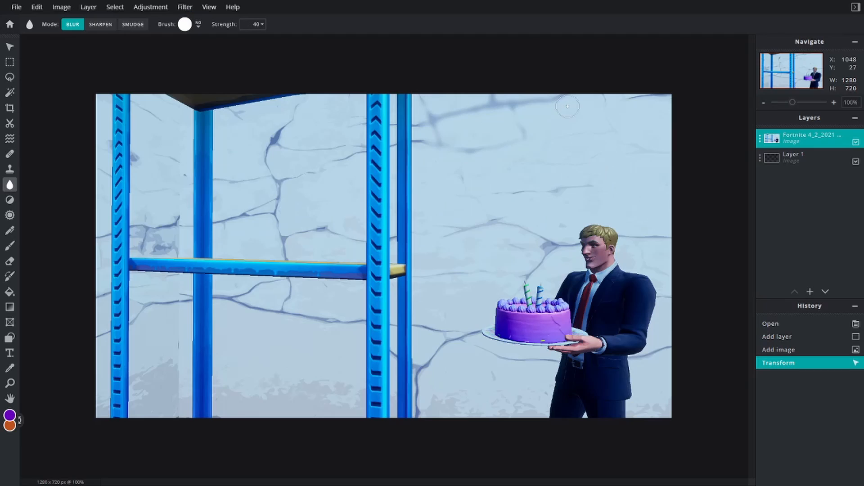
{"action": "mouse_move", "coordinate": [567, 106]}
{"action": "left_mouse_down"}
{"action": "mouse_move", "coordinate": [607, 187]}
{"action": "mouse_move", "coordinate": [488, 136]}
{"action": "mouse_move", "coordinate": [426, 143]}
{"action": "mouse_move", "coordinate": [424, 236]}
{"action": "mouse_move", "coordinate": [439, 330]}
{"action": "mouse_move", "coordinate": [534, 357]}
{"action": "mouse_move", "coordinate": [461, 331]}
{"action": "mouse_move", "coordinate": [451, 340]}
{"action": "left_mouse_up"}
{"action": "left_click_drag", "start_coordinate": [425, 276], "coordinate": [468, 273]}
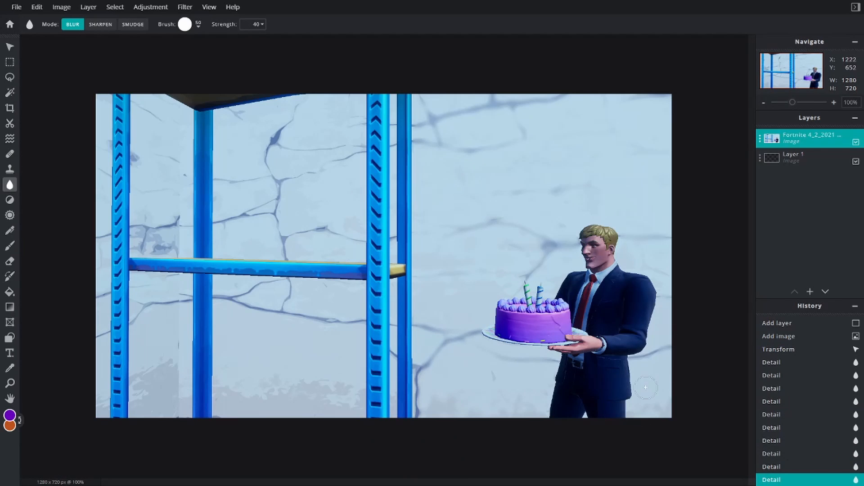
{"action": "left_click_drag", "start_coordinate": [646, 387], "coordinate": [648, 355]}
{"action": "left_click_drag", "start_coordinate": [426, 390], "coordinate": [427, 412]}
- Blur the wall cracks in the openings behind the blue shelf and along the image's left edge
{"action": "left_click_drag", "start_coordinate": [101, 154], "coordinate": [100, 178]}
{"action": "scroll", "coordinate": [20, 438], "scroll_direction": "up", "scroll_amount": 2}
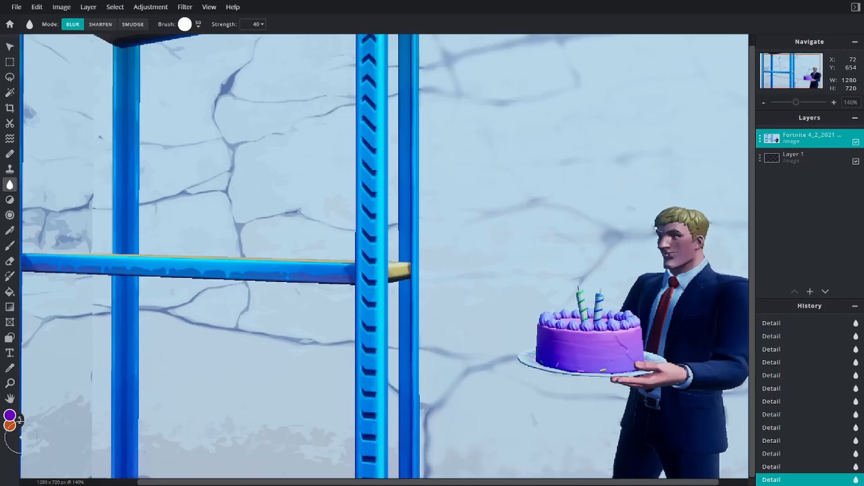
{"action": "scroll", "coordinate": [21, 437], "scroll_direction": "down", "scroll_amount": 2}
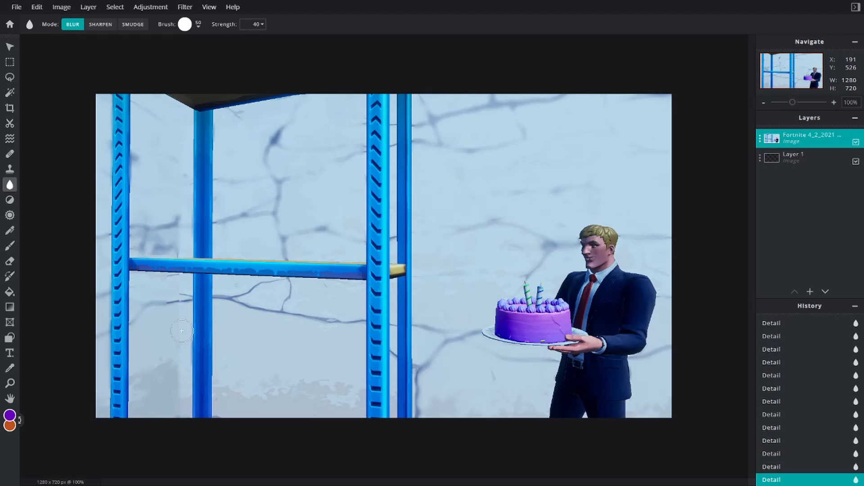
{"action": "left_click_drag", "start_coordinate": [300, 293], "coordinate": [328, 315]}
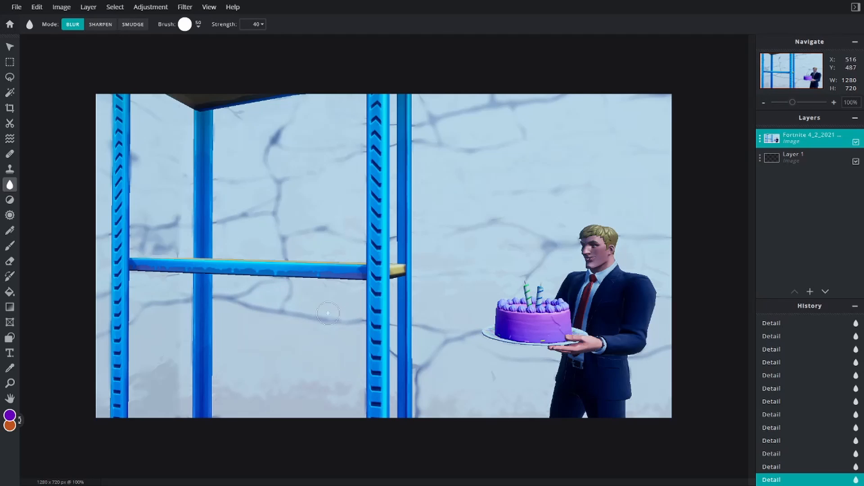
- Reduce the blur brush size to 15 px for the narrow areas
{"action": "left_click", "coordinate": [197, 24]}
{"action": "left_click_drag", "start_coordinate": [200, 57], "coordinate": [193, 21]}
{"action": "scroll", "coordinate": [401, 202], "scroll_direction": "up", "scroll_amount": 7}
{"action": "scroll", "coordinate": [376, 157], "scroll_direction": "down", "scroll_amount": 2}
{"action": "left_click", "coordinate": [197, 24]}
- Blur the narrow strips of wall beside and between the shelf's vertical posts with the smaller brush
{"action": "mouse_move", "coordinate": [373, 155]}
{"action": "left_mouse_down"}
{"action": "mouse_move", "coordinate": [373, 81]}
{"action": "mouse_move", "coordinate": [376, 219]}
{"action": "left_mouse_up"}
{"action": "left_click_drag", "start_coordinate": [374, 291], "coordinate": [373, 263]}
{"action": "scroll", "coordinate": [374, 270], "scroll_direction": "down", "scroll_amount": 3}
{"action": "scroll", "coordinate": [383, 382], "scroll_direction": "up", "scroll_amount": 7}
{"action": "left_click_drag", "start_coordinate": [396, 105], "coordinate": [392, 339]}
{"action": "scroll", "coordinate": [409, 399], "scroll_direction": "down", "scroll_amount": 7}
{"action": "scroll", "coordinate": [401, 367], "scroll_direction": "up", "scroll_amount": 7}
{"action": "left_click_drag", "start_coordinate": [368, 273], "coordinate": [358, 391]}
{"action": "scroll", "coordinate": [377, 381], "scroll_direction": "down", "scroll_amount": 7}
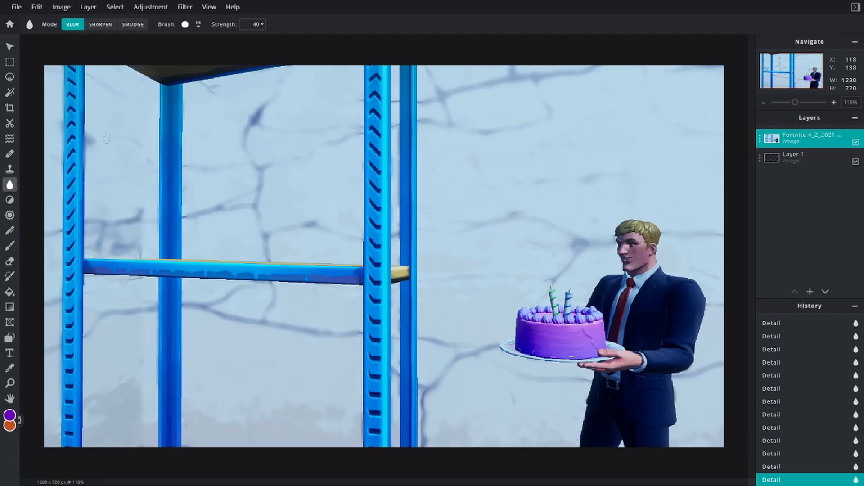
{"action": "left_click_drag", "start_coordinate": [395, 67], "coordinate": [397, 121]}
- Examine the blurred background up close around the cake candles and shelf posts, and leave the Blur tool
{"action": "scroll", "coordinate": [671, 226], "scroll_direction": "up", "scroll_amount": 10}
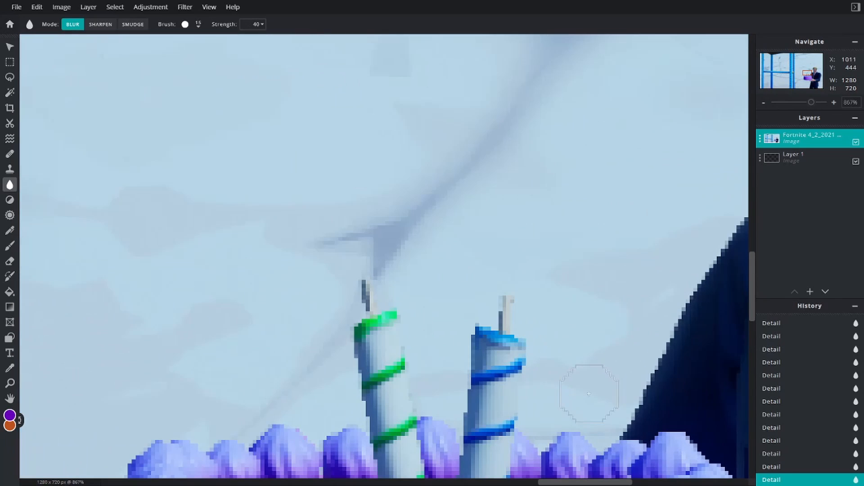
{"action": "scroll", "coordinate": [439, 368], "scroll_direction": "down", "scroll_amount": 11}
{"action": "scroll", "coordinate": [144, 155], "scroll_direction": "up", "scroll_amount": 5}
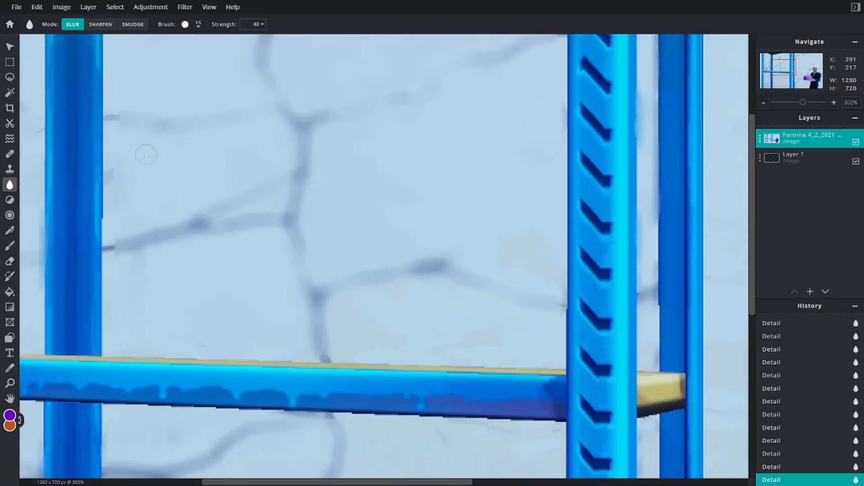
{"action": "scroll", "coordinate": [167, 168], "scroll_direction": "down", "scroll_amount": 3}
{"action": "scroll", "coordinate": [167, 168], "scroll_direction": "down", "scroll_amount": 2}
{"action": "scroll", "coordinate": [180, 266], "scroll_direction": "up", "scroll_amount": 4}
{"action": "scroll", "coordinate": [52, 237], "scroll_direction": "down", "scroll_amount": 4}
{"action": "left_click", "coordinate": [10, 48]}
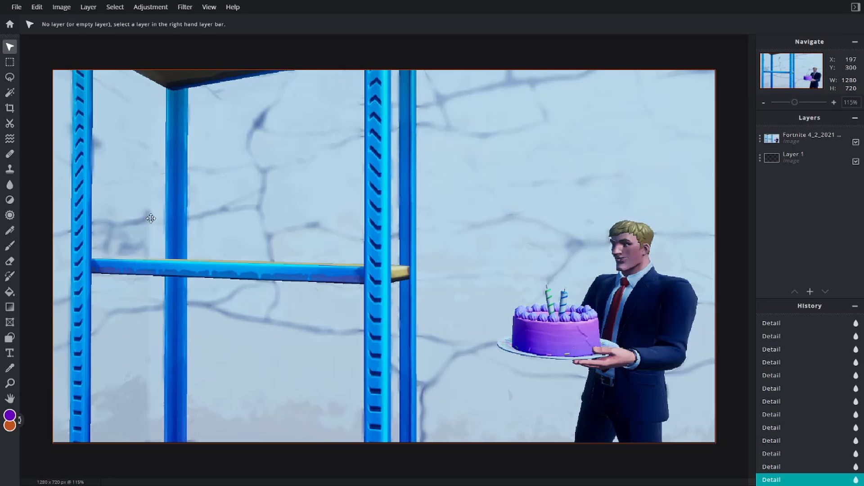
- Add a new text layer over the screenshot with the Text tool
{"action": "left_click", "coordinate": [10, 354]}
{"action": "left_click", "coordinate": [372, 246]}
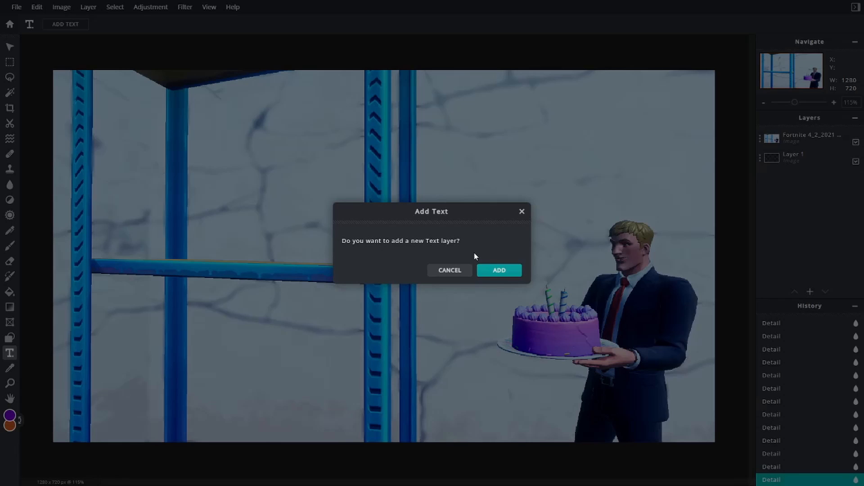
{"action": "left_click_drag", "start_coordinate": [353, 240], "coordinate": [500, 231]}
{"action": "left_click", "coordinate": [509, 271]}
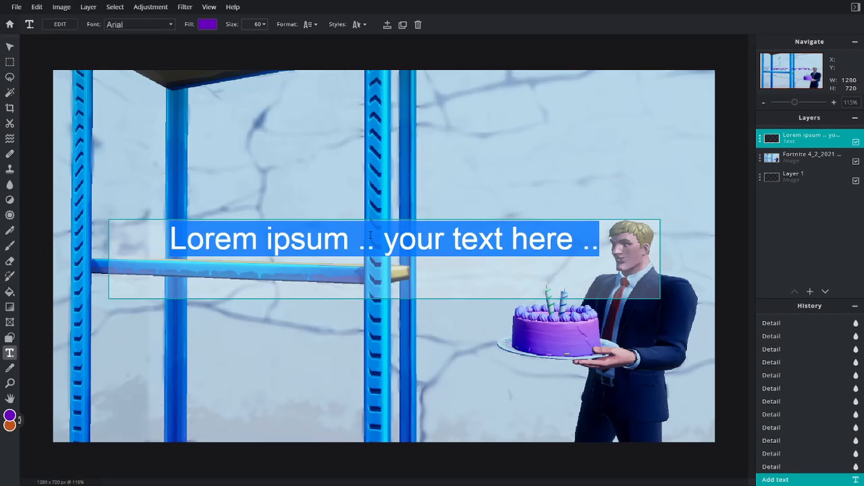
- Replace the placeholder wording in the new text layer with "FREE"
{"action": "left_click", "coordinate": [479, 259]}
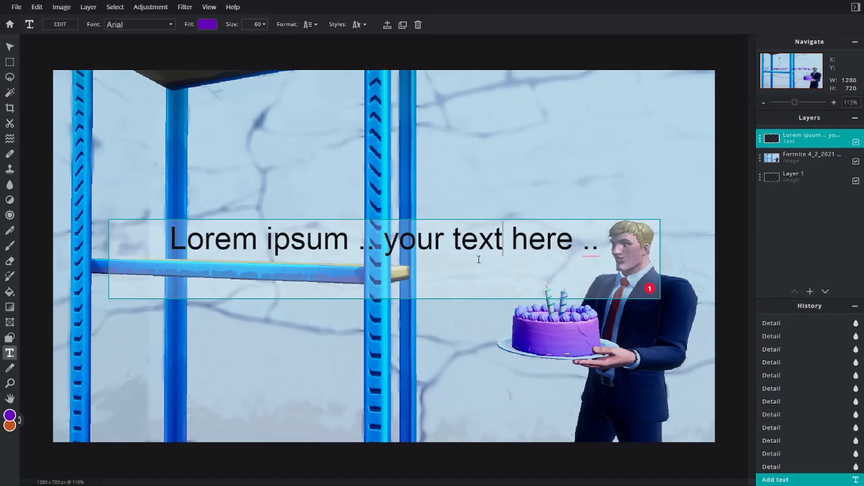
{"action": "key", "text": "Right"}
{"action": "key", "text": "Right"}
{"action": "key", "text": "Right"}
{"action": "key", "text": "Right"}
{"action": "key", "text": "BackSpace"}
{"action": "key", "text": "BackSpace"}
{"action": "key", "text": "BackSpace"}
{"action": "key", "text": "BackSpace"}
{"action": "key", "text": "BackSpace"}
{"action": "key", "text": "BackSpace"}
{"action": "key", "text": "BackSpace"}
{"action": "key", "text": "BackSpace"}
{"action": "key", "text": "BackSpace"}
{"action": "key", "text": "BackSpace"}
{"action": "key", "text": "BackSpace"}
{"action": "key", "text": "BackSpace"}
{"action": "key", "text": "BackSpace"}
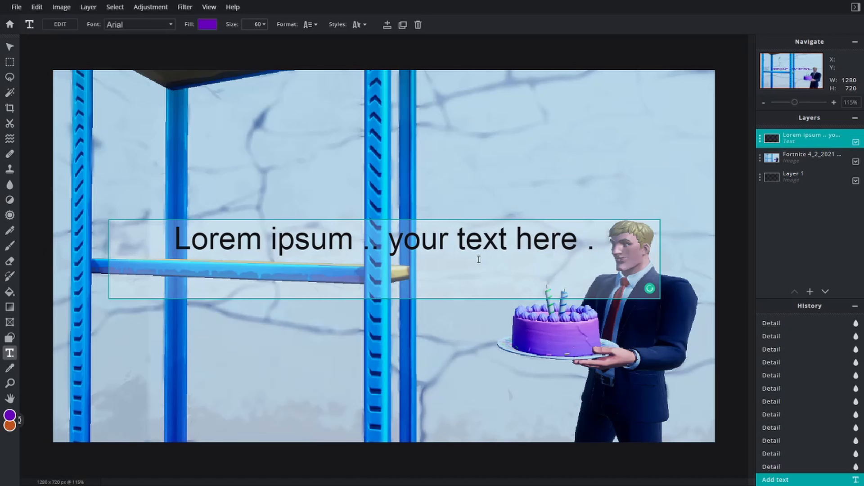
{"action": "key", "text": "BackSpace"}
{"action": "key", "text": "BackSpace"}
{"action": "key", "text": "BackSpace"}
{"action": "key", "text": "BackSpace"}
{"action": "key", "text": "BackSpace"}
{"action": "key", "text": "BackSpace"}
{"action": "key", "text": "BackSpace"}
{"action": "key", "text": "BackSpace"}
{"action": "key", "text": "BackSpace"}
{"action": "key", "text": "BackSpace"}
{"action": "key", "text": "BackSpace"}
{"action": "key", "text": "BackSpace"}
{"action": "key", "text": "BackSpace"}
{"action": "key", "text": "BackSpace"}
{"action": "key", "text": "BackSpace"}
{"action": "key", "text": "BackSpace"}
{"action": "key", "text": "BackSpace"}
{"action": "key", "text": "BackSpace"}
{"action": "key", "text": "BackSpace"}
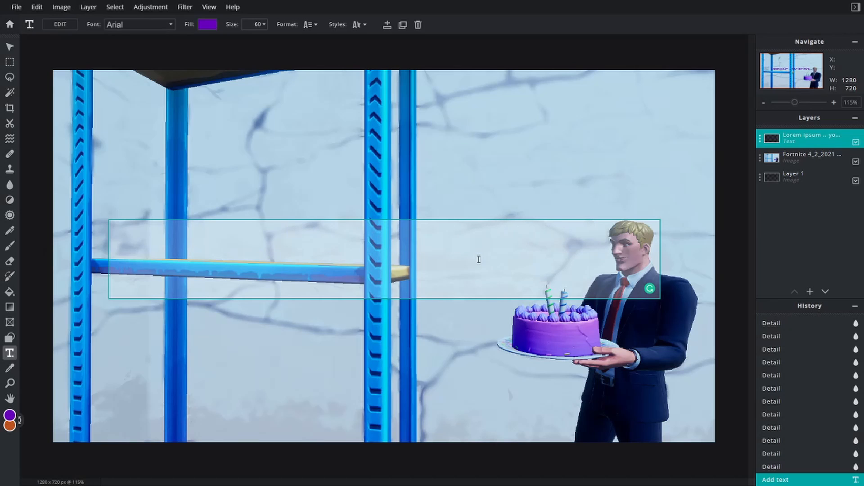
{"action": "type", "text": "FREE"}
- Set the FREE text's fill to bright green #00FF2F and move the text into the shelf's upper opening
{"action": "left_click", "coordinate": [208, 24]}
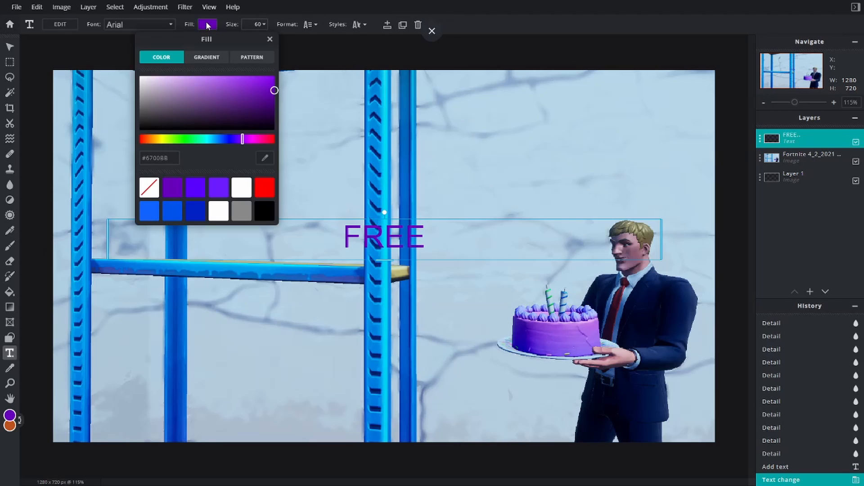
{"action": "left_click_drag", "start_coordinate": [242, 140], "coordinate": [183, 140]}
{"action": "left_click_drag", "start_coordinate": [274, 90], "coordinate": [276, 71]}
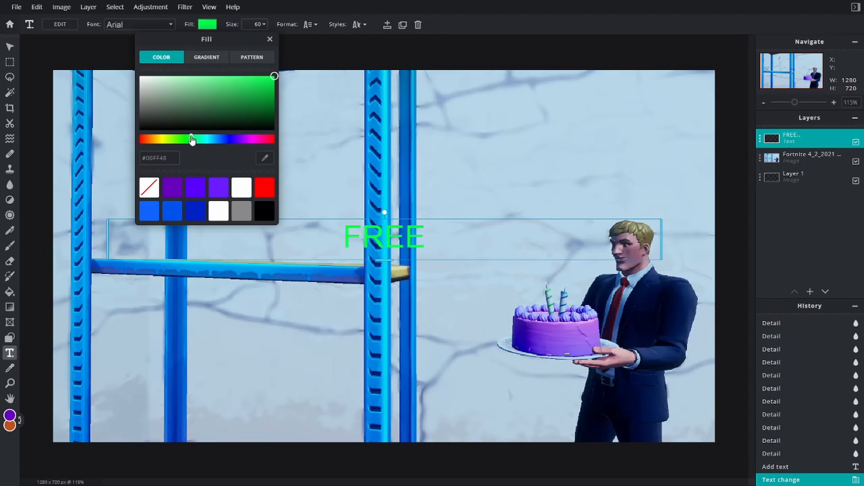
{"action": "left_click", "coordinate": [270, 40]}
{"action": "left_click_drag", "start_coordinate": [395, 238], "coordinate": [250, 175]}
- Browse the available fonts and try Dankduck on the FREE text
{"action": "left_click", "coordinate": [148, 24]}
{"action": "scroll", "coordinate": [153, 157], "scroll_direction": "down", "scroll_amount": 2}
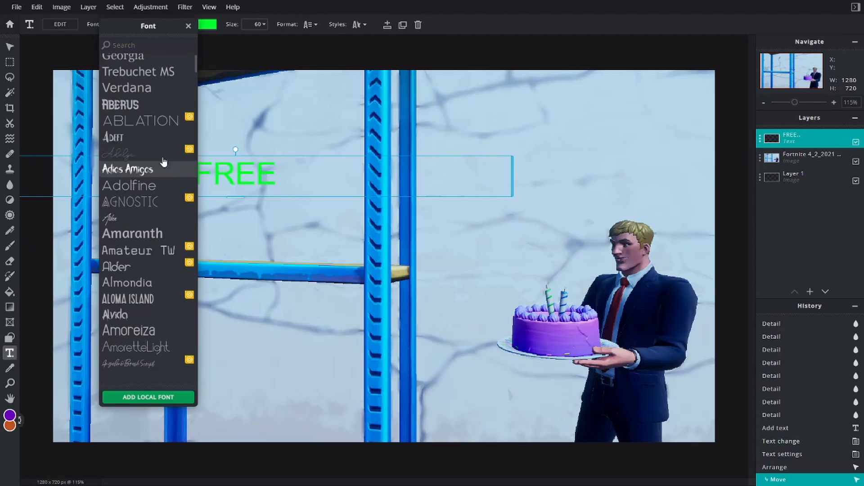
{"action": "scroll", "coordinate": [152, 111], "scroll_direction": "up", "scroll_amount": 2}
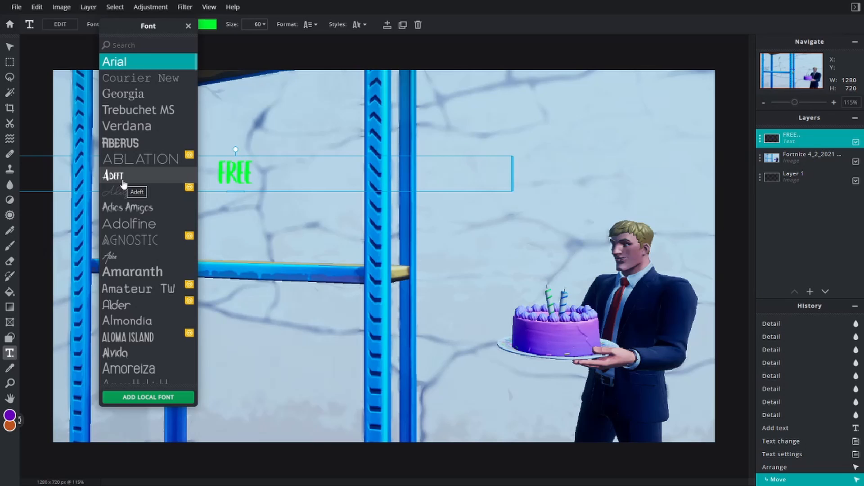
{"action": "scroll", "coordinate": [126, 203], "scroll_direction": "down", "scroll_amount": 3}
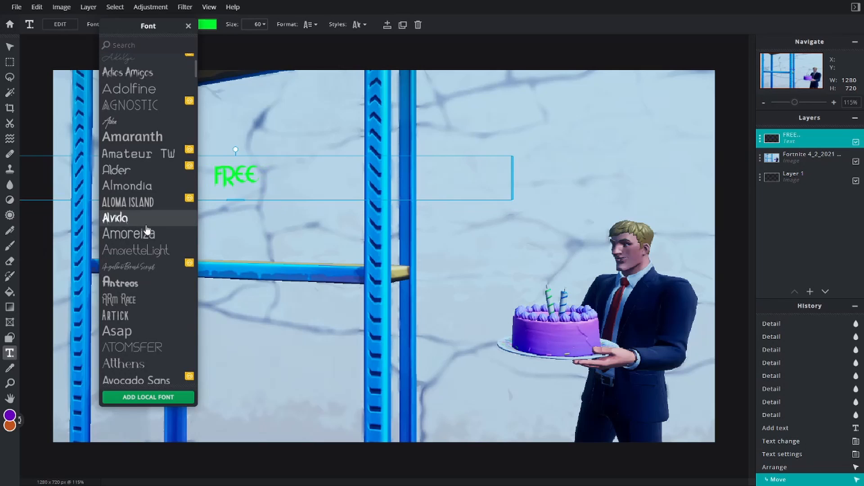
{"action": "scroll", "coordinate": [147, 229], "scroll_direction": "down", "scroll_amount": 7}
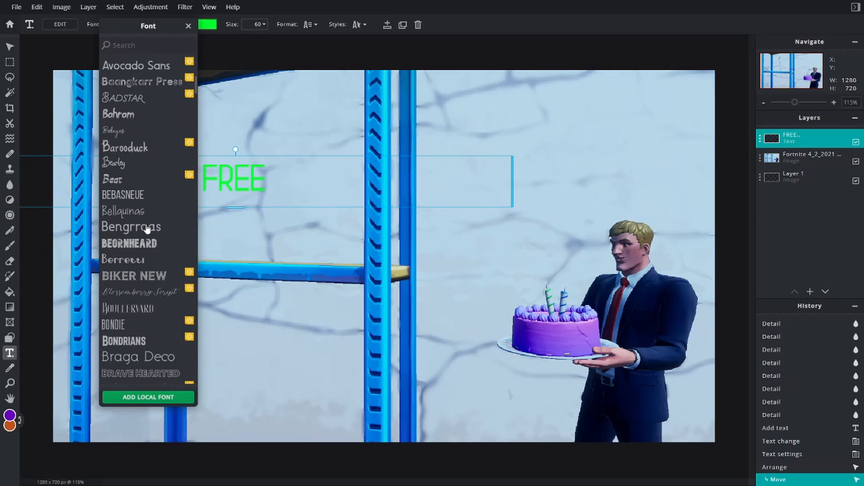
{"action": "scroll", "coordinate": [172, 294], "scroll_direction": "down", "scroll_amount": 2}
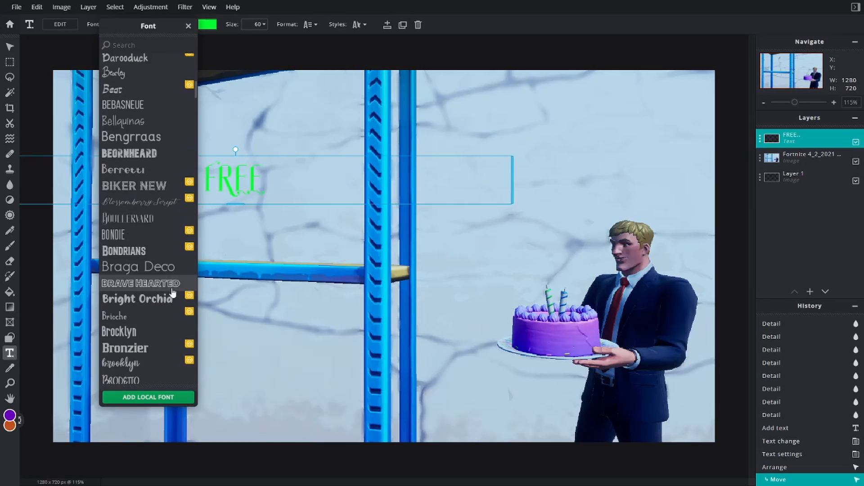
{"action": "scroll", "coordinate": [172, 294], "scroll_direction": "down", "scroll_amount": 10}
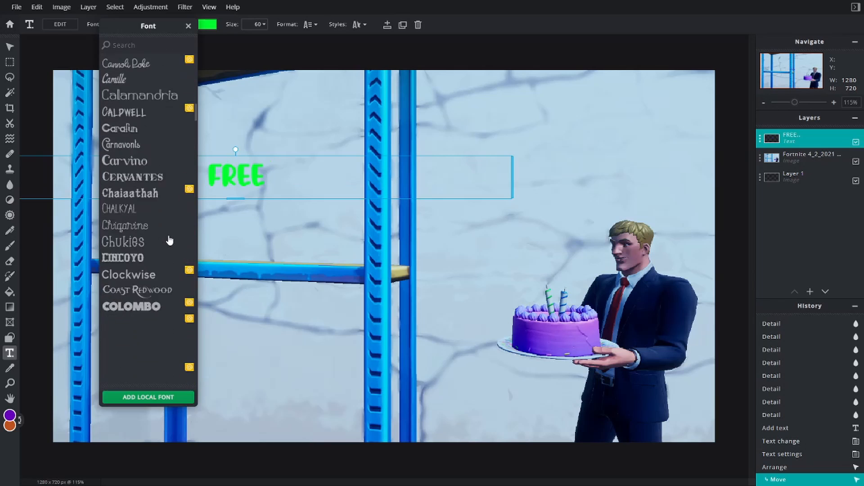
{"action": "scroll", "coordinate": [169, 241], "scroll_direction": "down", "scroll_amount": 2}
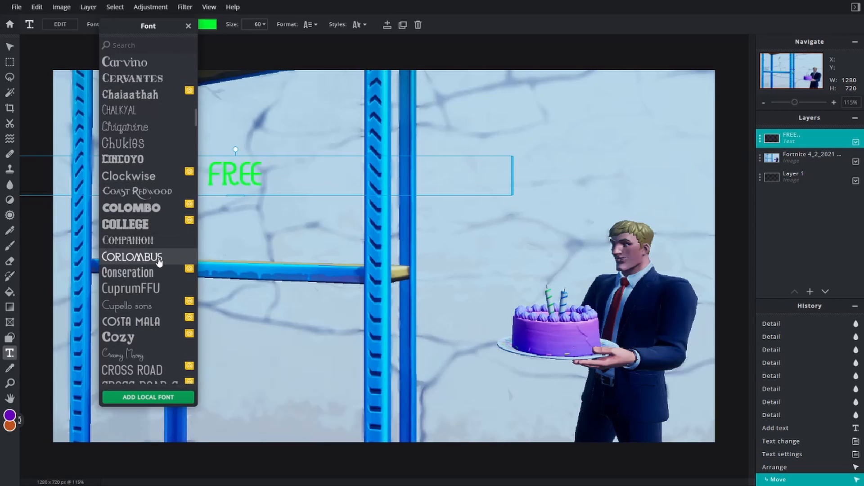
{"action": "scroll", "coordinate": [159, 261], "scroll_direction": "down", "scroll_amount": 3}
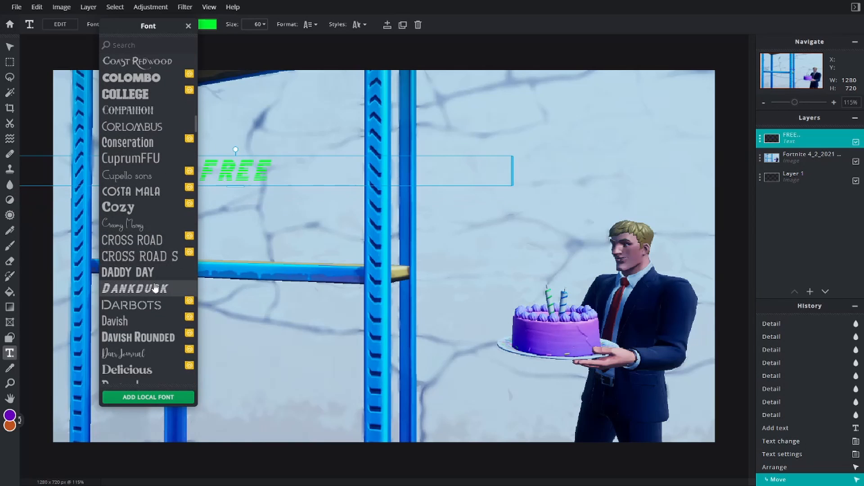
{"action": "left_click", "coordinate": [158, 289]}
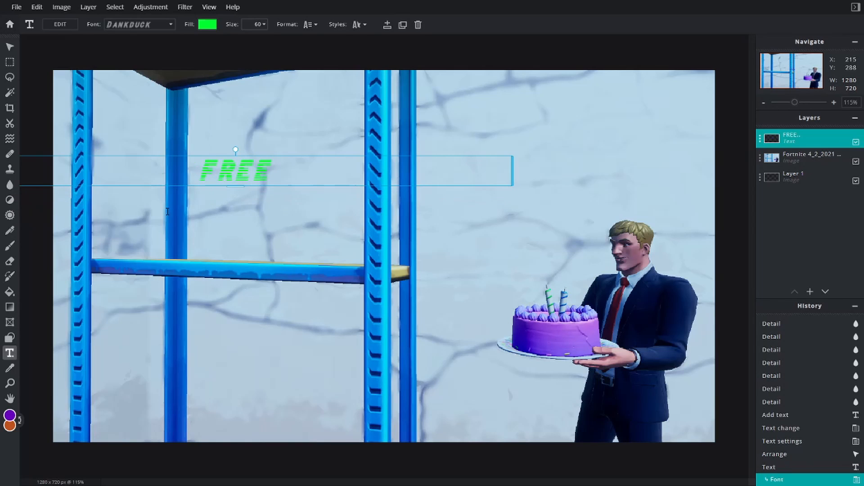
- Enlarge the FREE text to size 210 and raise it within the shelf's upper opening
{"action": "left_click", "coordinate": [264, 25]}
{"action": "left_click_drag", "start_coordinate": [204, 43], "coordinate": [222, 44]}
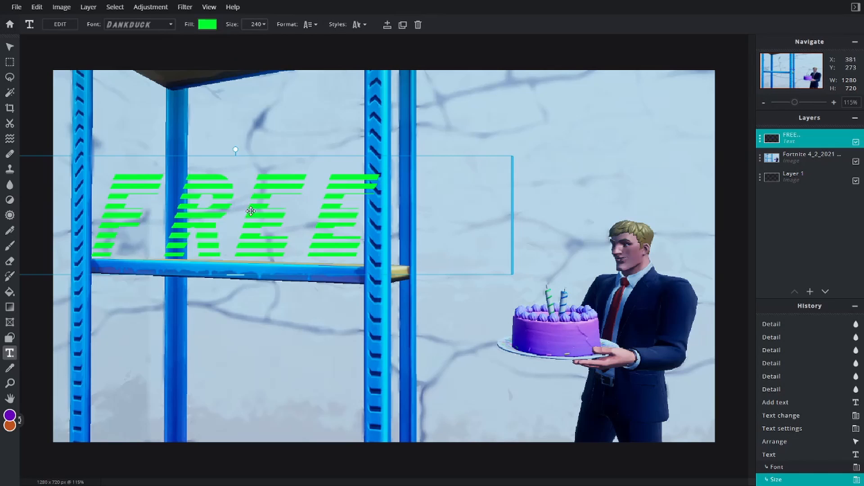
{"action": "left_click_drag", "start_coordinate": [249, 206], "coordinate": [237, 161]}
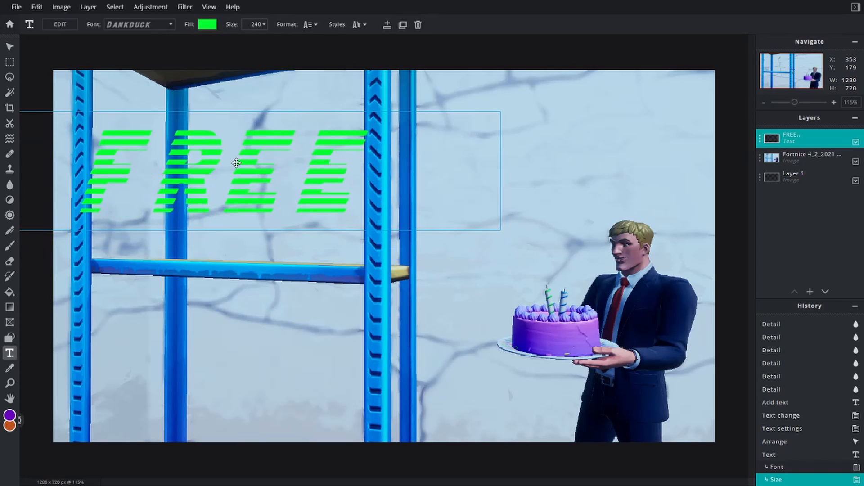
{"action": "left_click", "coordinate": [259, 25]}
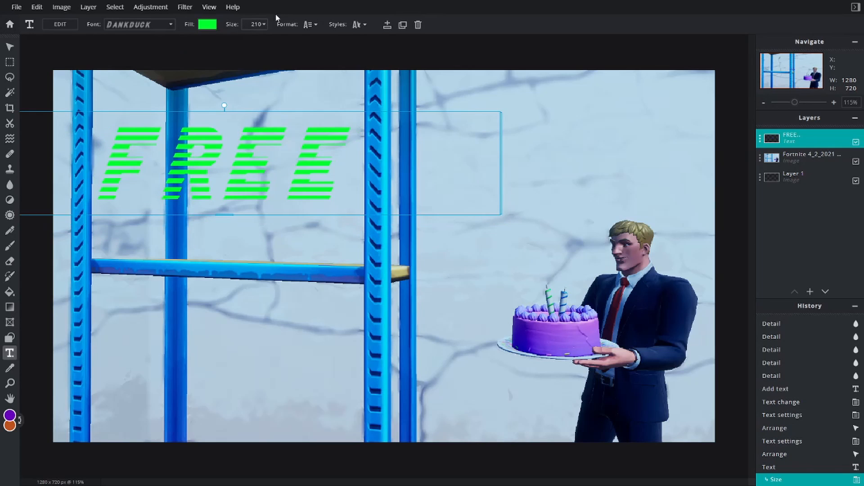
- Change the FREE text's font to Daddy Day and nudge the text slightly down within the shelf's upper opening
{"action": "left_click", "coordinate": [171, 24]}
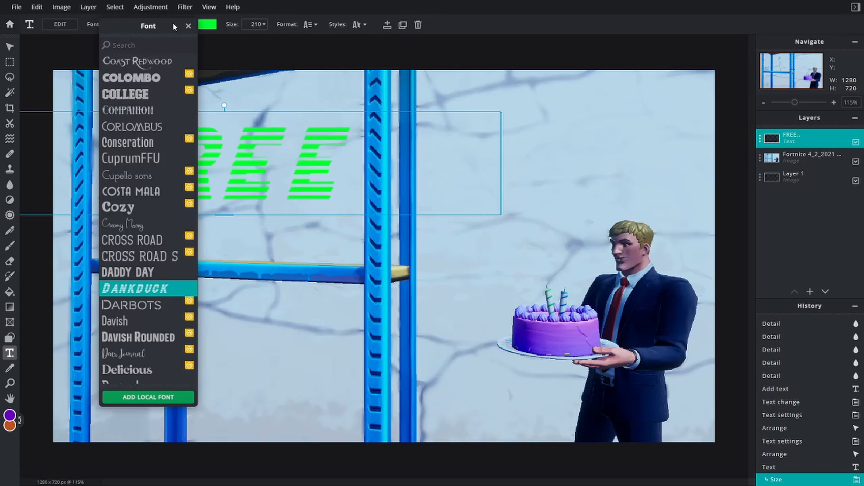
{"action": "left_click", "coordinate": [150, 273]}
{"action": "left_click_drag", "start_coordinate": [245, 139], "coordinate": [251, 145]}
- Set the FREE text's size to 270 and raise it to sit clear of the shelf board in the upper opening
{"action": "left_click", "coordinate": [265, 25]}
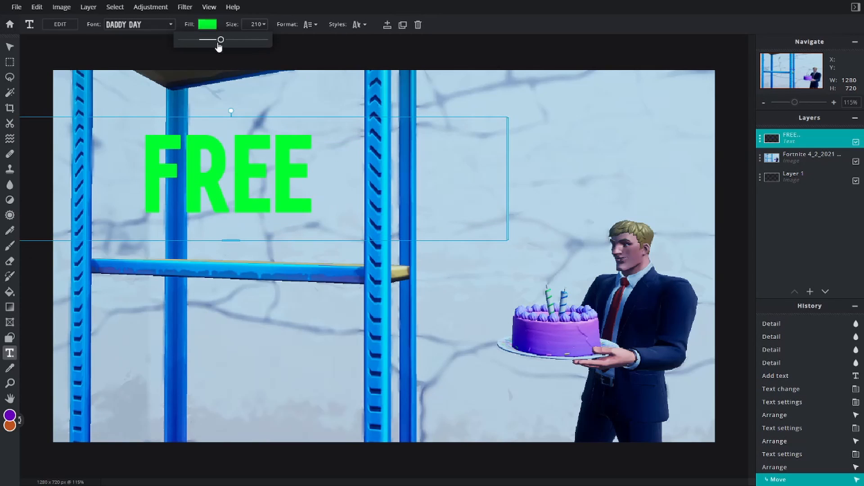
{"action": "left_click_drag", "start_coordinate": [221, 42], "coordinate": [225, 43]}
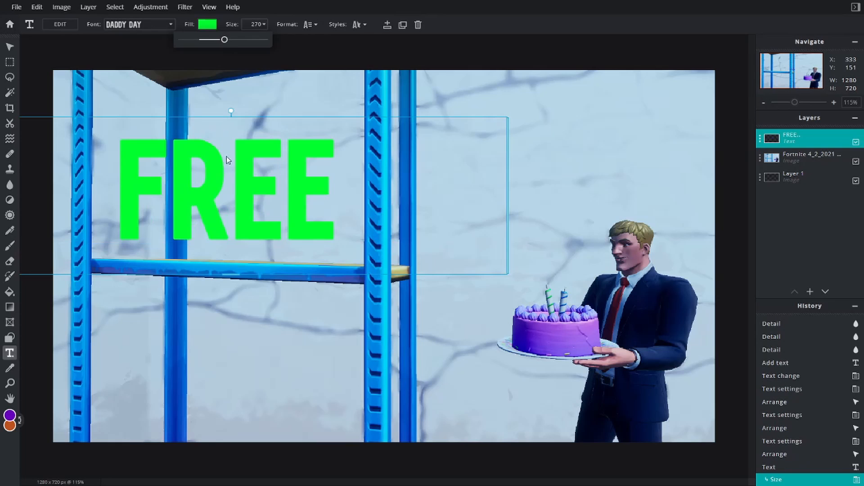
{"action": "left_click_drag", "start_coordinate": [219, 195], "coordinate": [215, 173]}
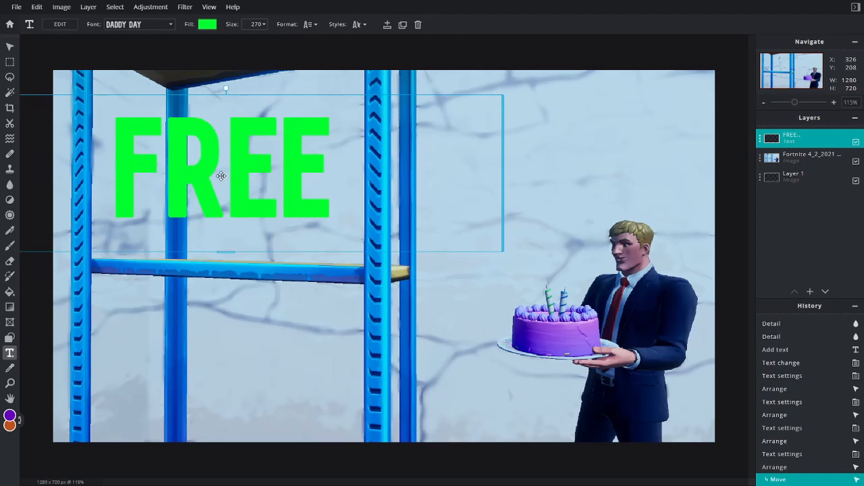
{"action": "left_click", "coordinate": [148, 52]}
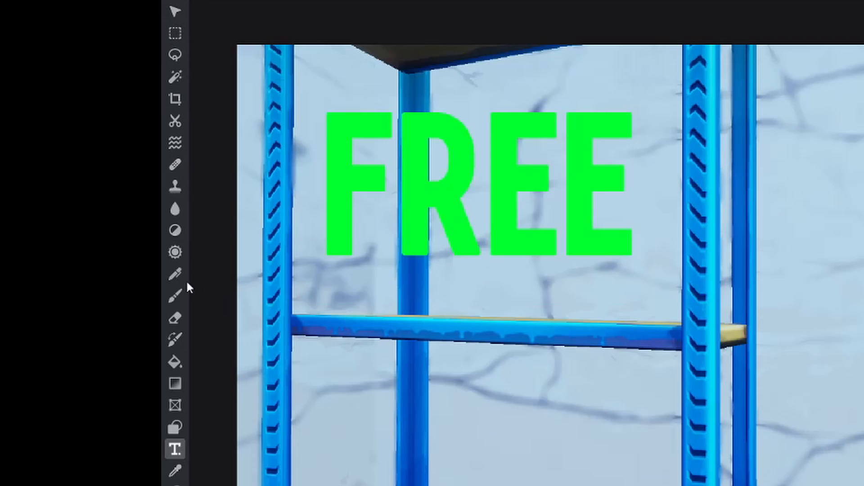
{"action": "left_click", "coordinate": [175, 12]}
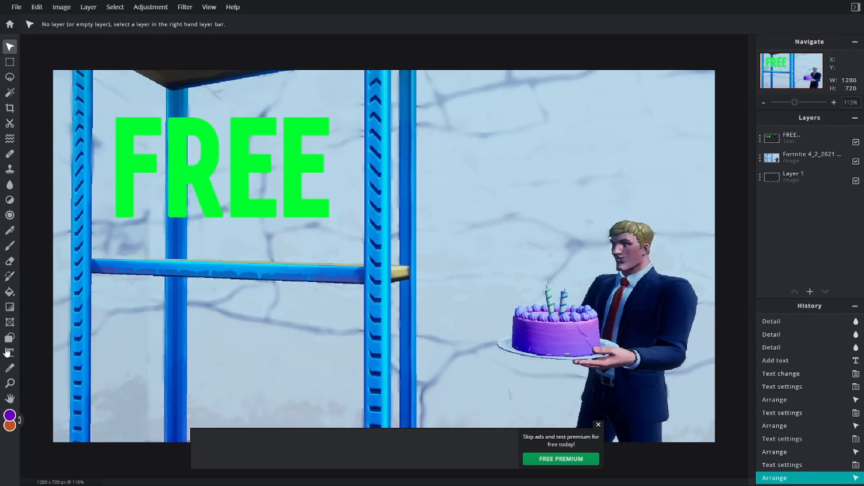
{"action": "left_click", "coordinate": [10, 65]}
{"action": "left_click", "coordinate": [10, 79]}
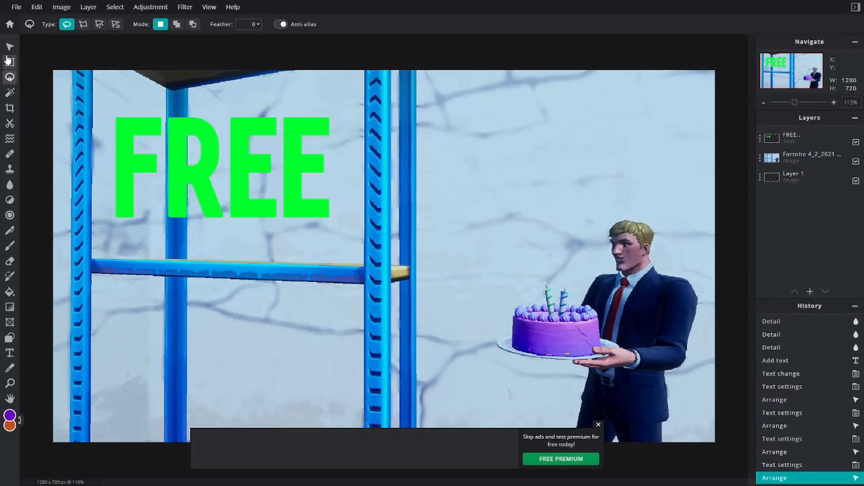
{"action": "left_click", "coordinate": [10, 63]}
{"action": "left_click", "coordinate": [10, 170]}
{"action": "left_click", "coordinate": [10, 93]}
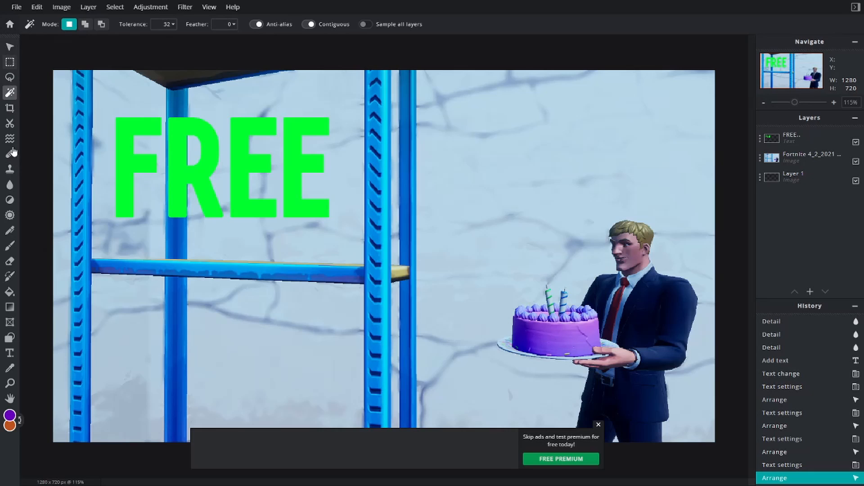
- Add a second text layer over the thumbnail with the Text tool
{"action": "left_click", "coordinate": [10, 353]}
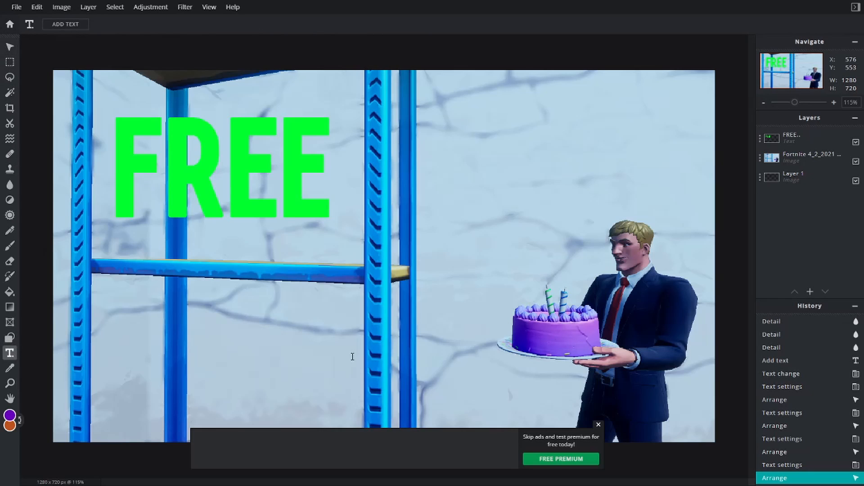
{"action": "left_click", "coordinate": [353, 357]}
{"action": "left_click", "coordinate": [515, 268]}
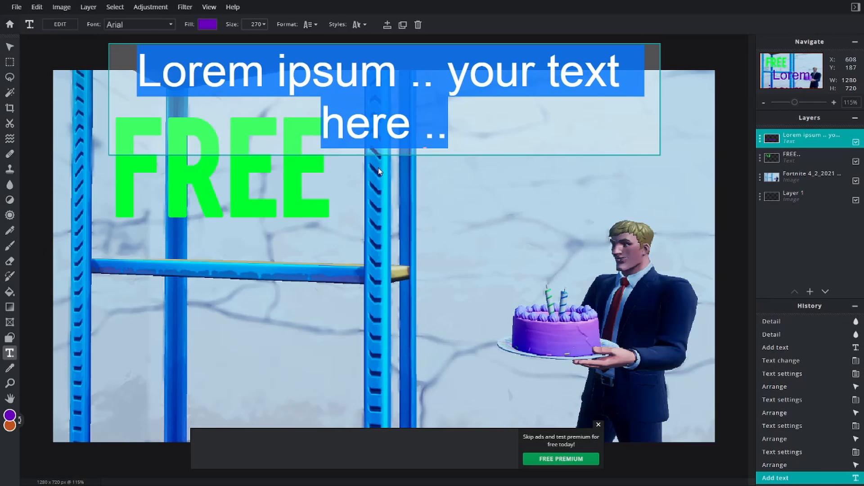
- Replace the placeholder wording in the second text layer with "THUMBNAILS"
{"action": "key", "text": "BackSpace"}
{"action": "type", "text": "THUM"}
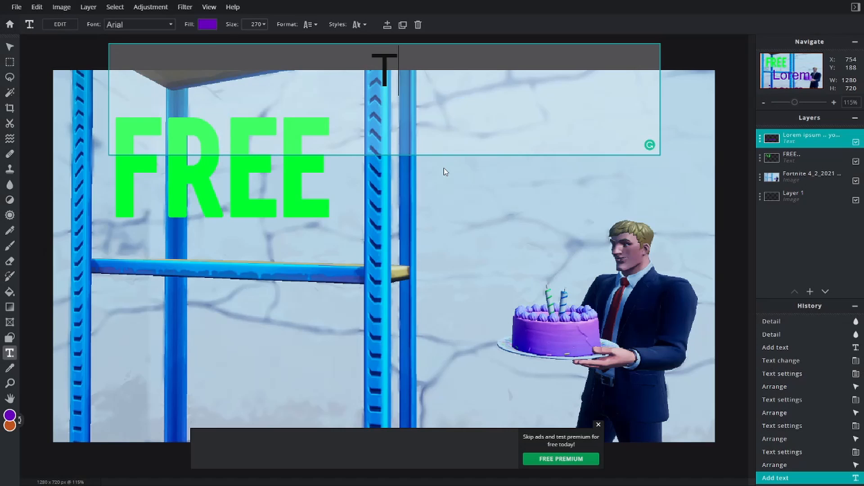
{"action": "type", "text": "BNIALS"}
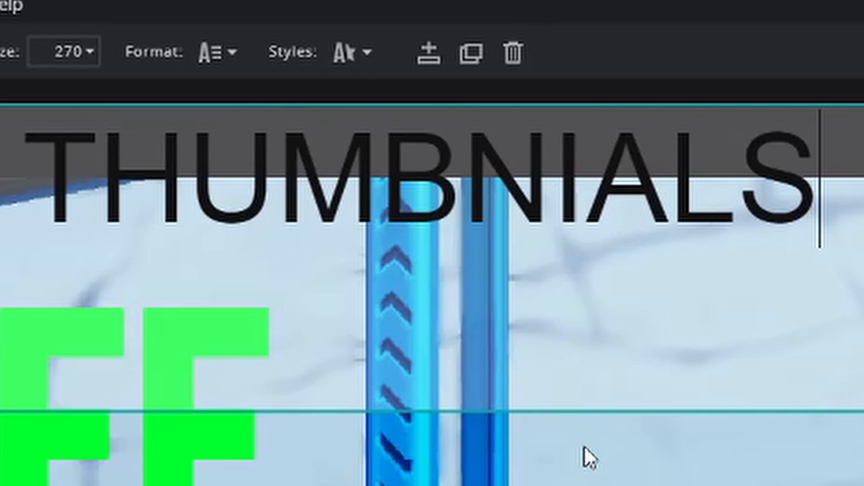
{"action": "key", "text": "BackSpace"}
{"action": "key", "text": "BackSpace"}
{"action": "key", "text": "BackSpace"}
{"action": "key", "text": "BackSpace"}
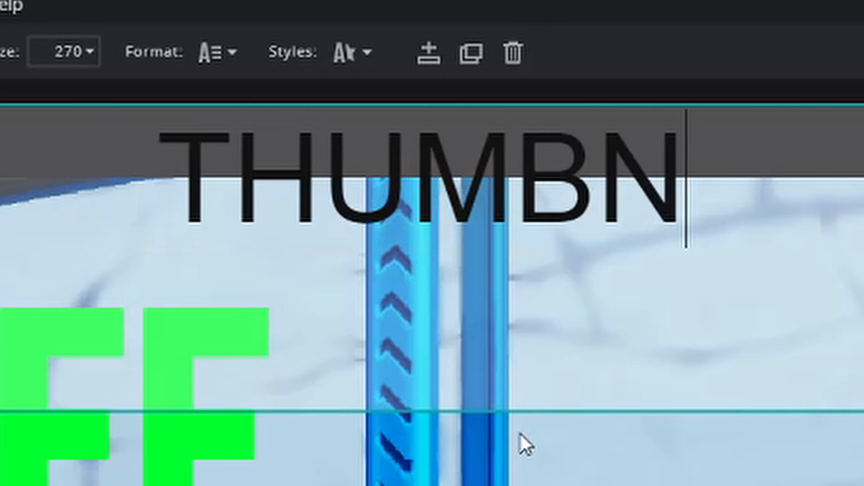
{"action": "type", "text": "AILS"}
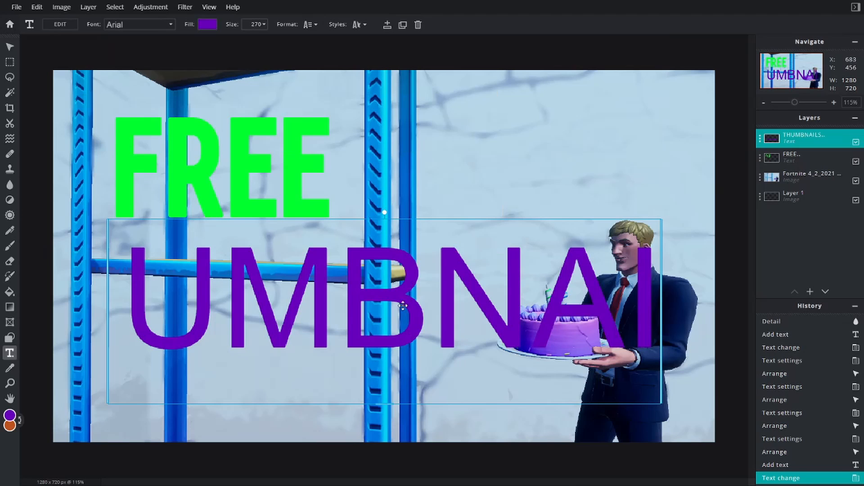
- Restyle the THUMBNAILS text to black at size 160 and break it into THUMB and NAILS lines in the shelf's lower opening
{"action": "left_click_drag", "start_coordinate": [410, 311], "coordinate": [441, 316]}
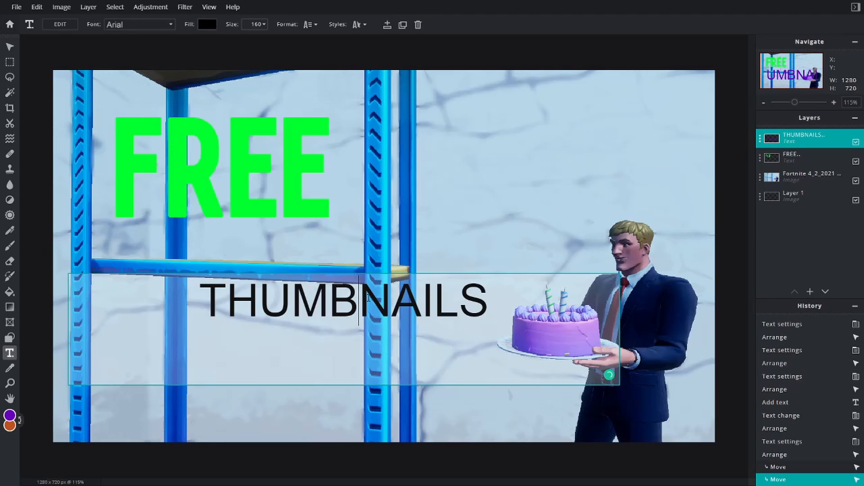
{"action": "key", "text": "Return"}
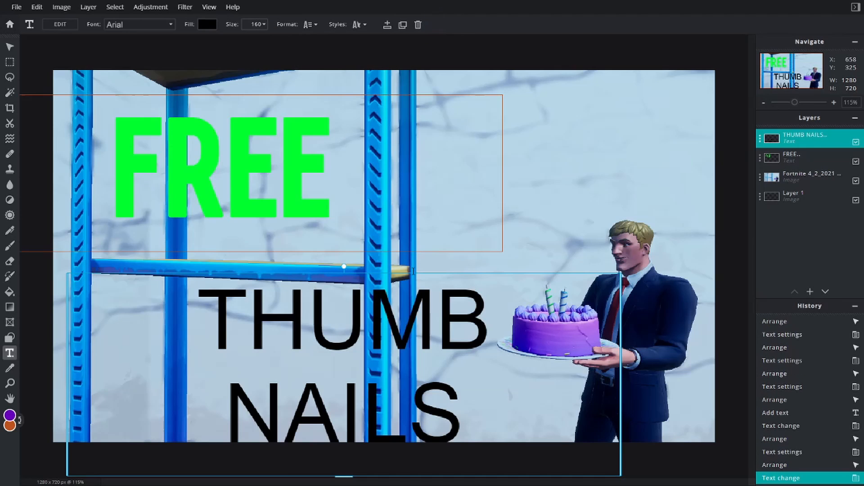
{"action": "left_click_drag", "start_coordinate": [415, 347], "coordinate": [299, 346]}
- Reduce the THUMB NAILS text to size 120 and shift it slightly down below the shelf board
{"action": "left_click", "coordinate": [264, 24]}
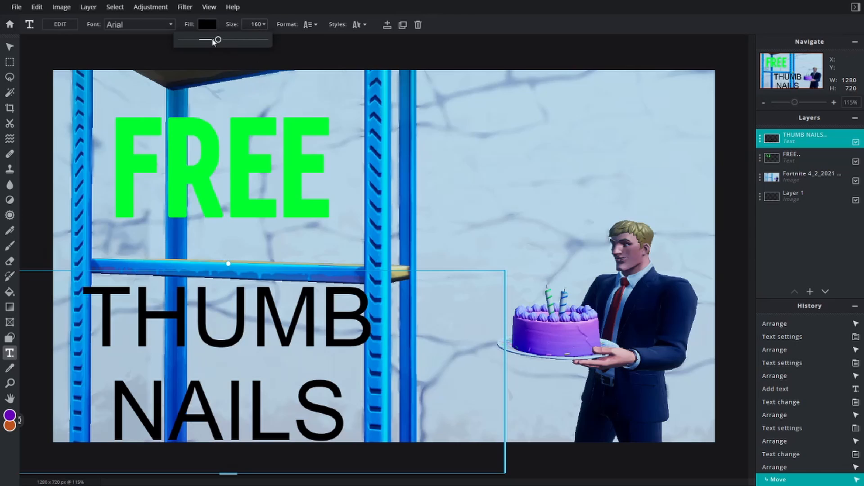
{"action": "left_click_drag", "start_coordinate": [218, 41], "coordinate": [216, 39]}
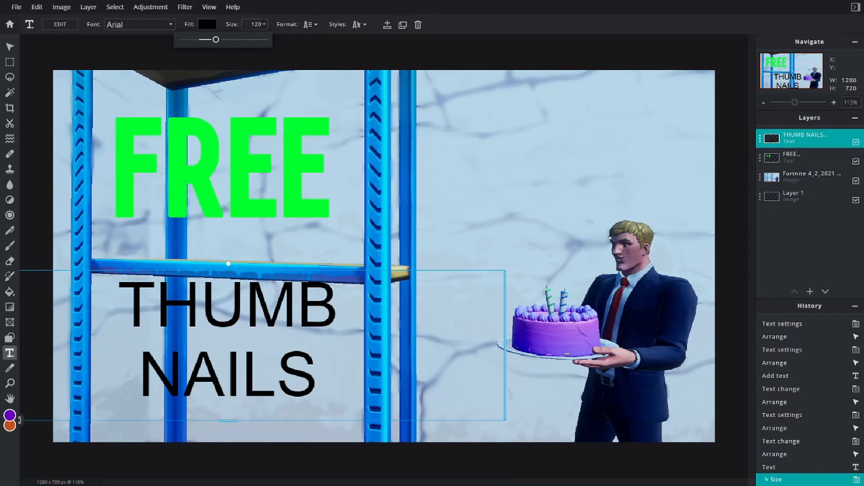
{"action": "left_click_drag", "start_coordinate": [241, 315], "coordinate": [233, 329]}
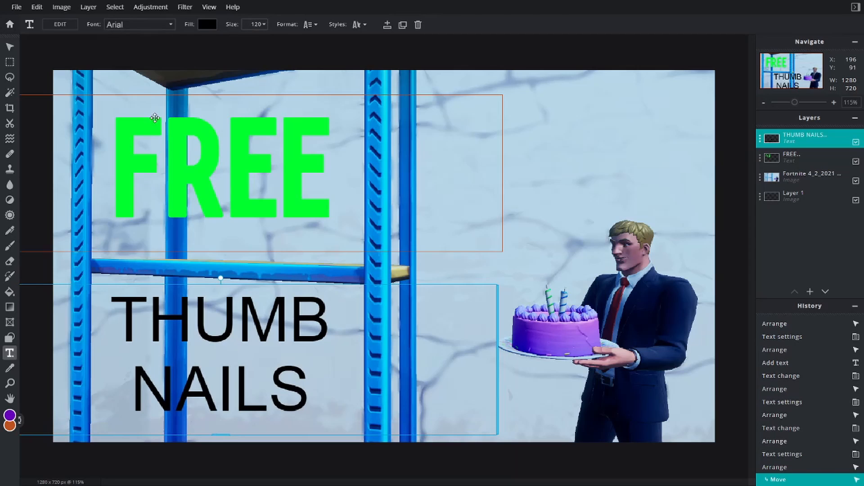
- Change the THUMB NAILS text's font to Daddy Day to match the FREE title
{"action": "left_click", "coordinate": [170, 25]}
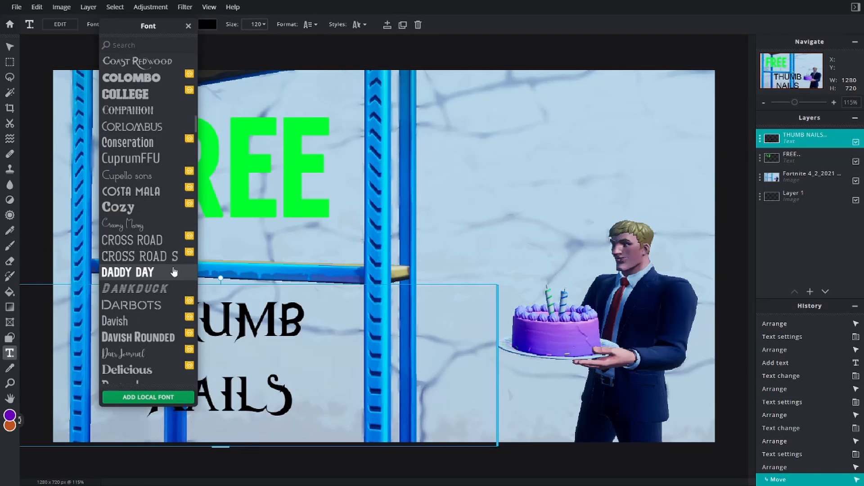
{"action": "left_click", "coordinate": [174, 272]}
{"action": "left_click", "coordinate": [237, 335]}
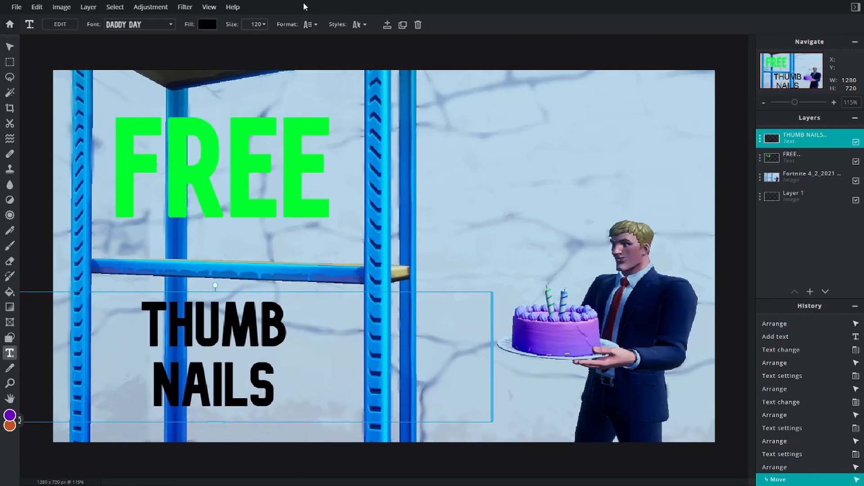
- Set the THUMB NAILS text's size to 165 and move it up to fit the shelf's lower opening beneath FREE
{"action": "left_click", "coordinate": [264, 24]}
{"action": "left_click_drag", "start_coordinate": [218, 42], "coordinate": [220, 41]}
{"action": "left_click_drag", "start_coordinate": [224, 389], "coordinate": [230, 366]}
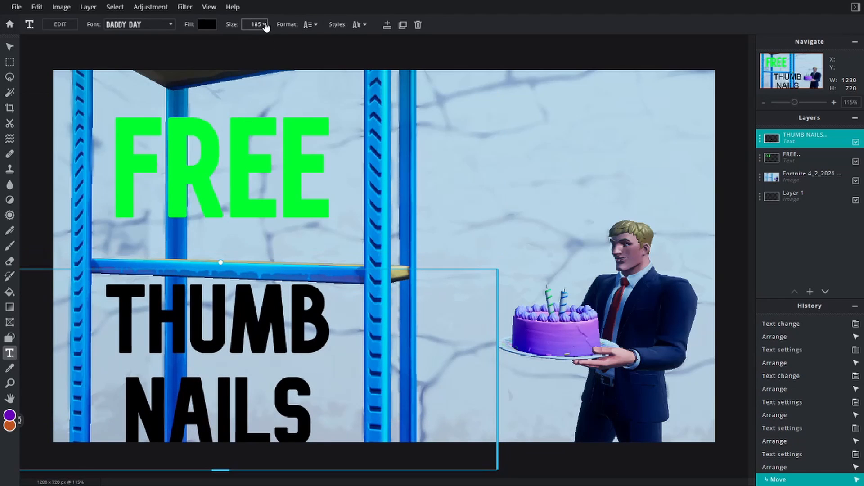
{"action": "left_click", "coordinate": [265, 24]}
{"action": "left_click_drag", "start_coordinate": [220, 41], "coordinate": [220, 41]}
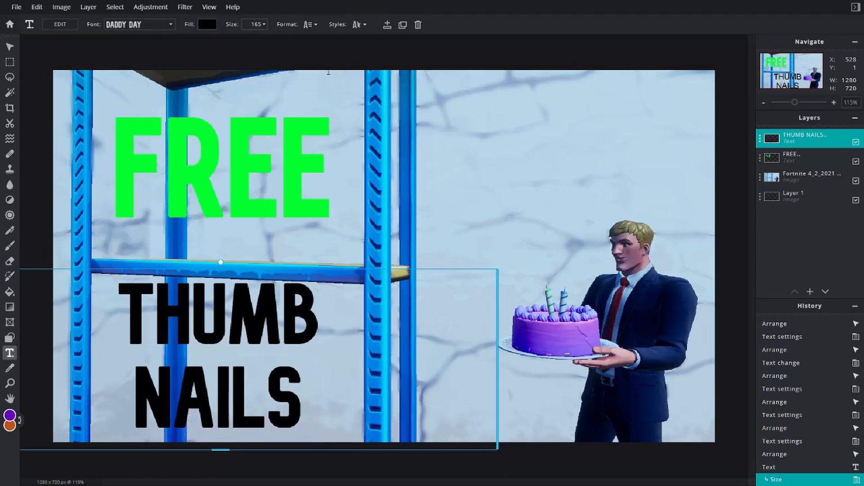
- Start saving the thumbnail and compare the JPG and PNG file sizes, leaving JPG as the file type
{"action": "left_click", "coordinate": [480, 48]}
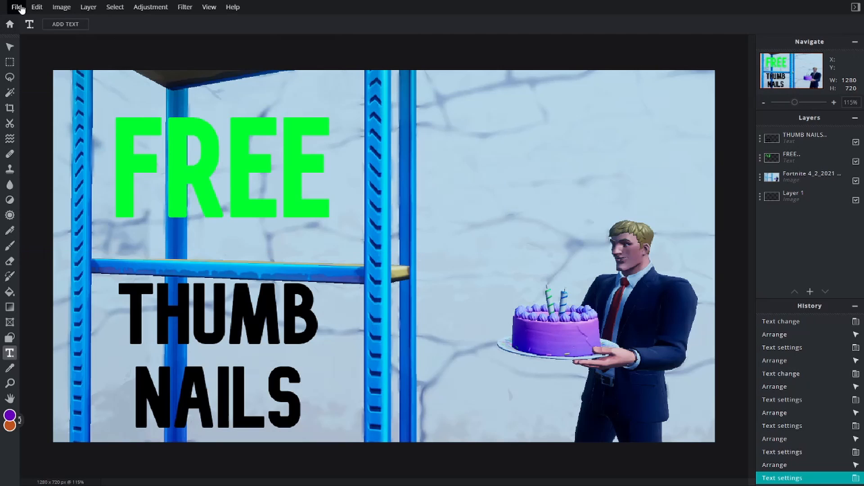
{"action": "left_click", "coordinate": [17, 7]}
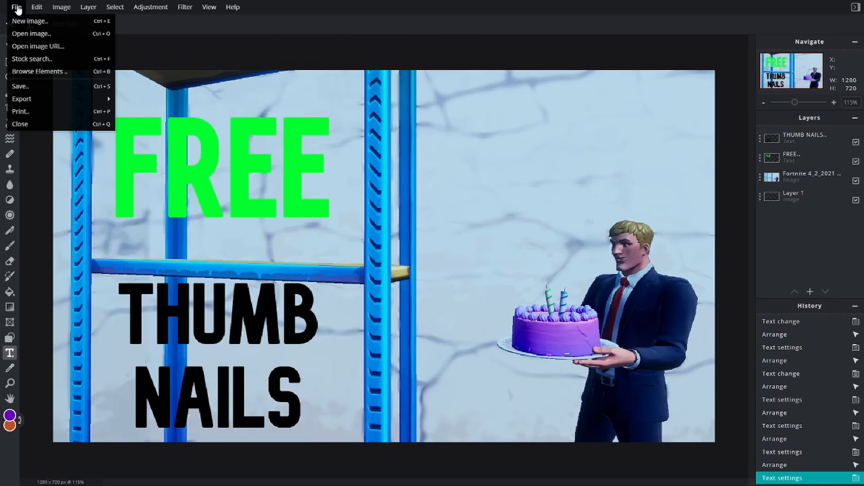
{"action": "left_click", "coordinate": [52, 87]}
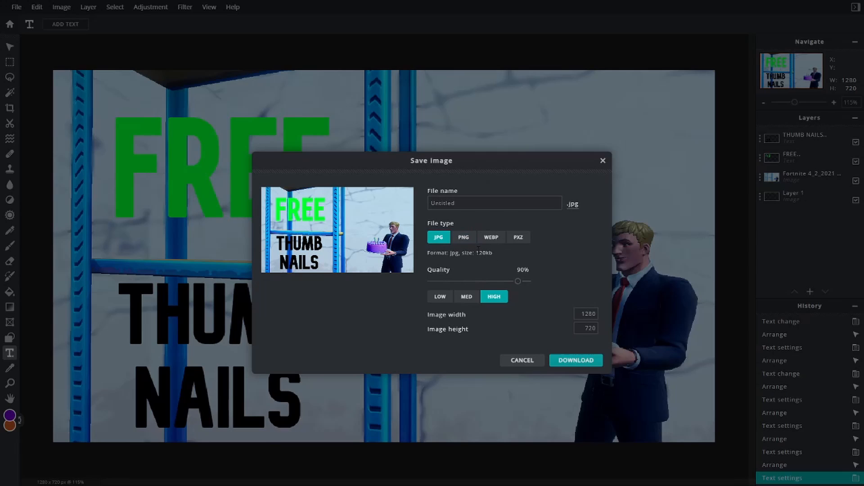
{"action": "left_click", "coordinate": [463, 238]}
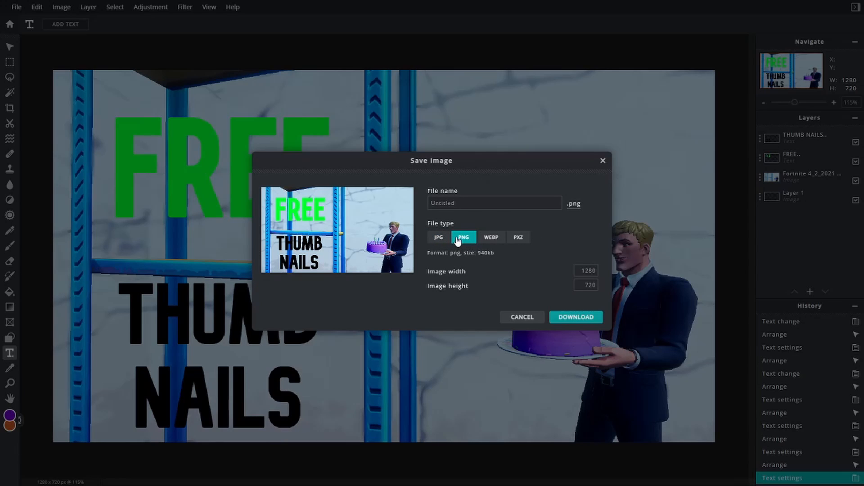
{"action": "left_click", "coordinate": [440, 240]}
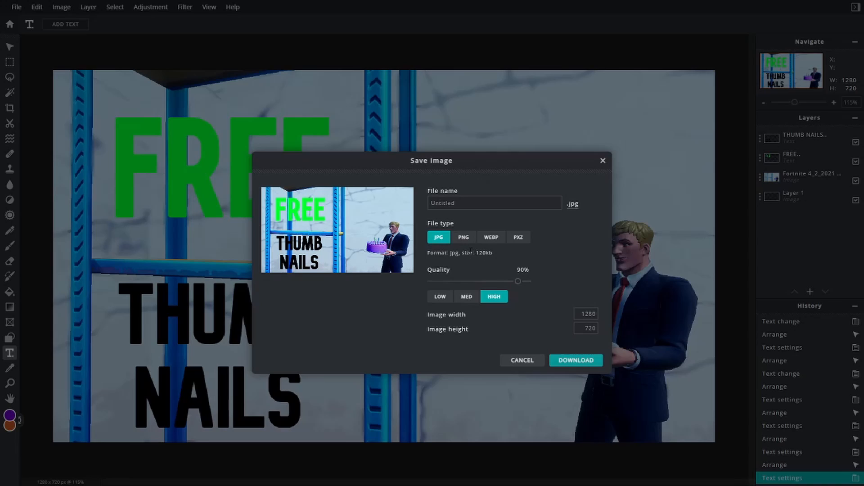
{"action": "left_click_drag", "start_coordinate": [463, 251], "coordinate": [498, 253]}
{"action": "left_click", "coordinate": [522, 258]}
{"action": "left_click", "coordinate": [458, 242]}
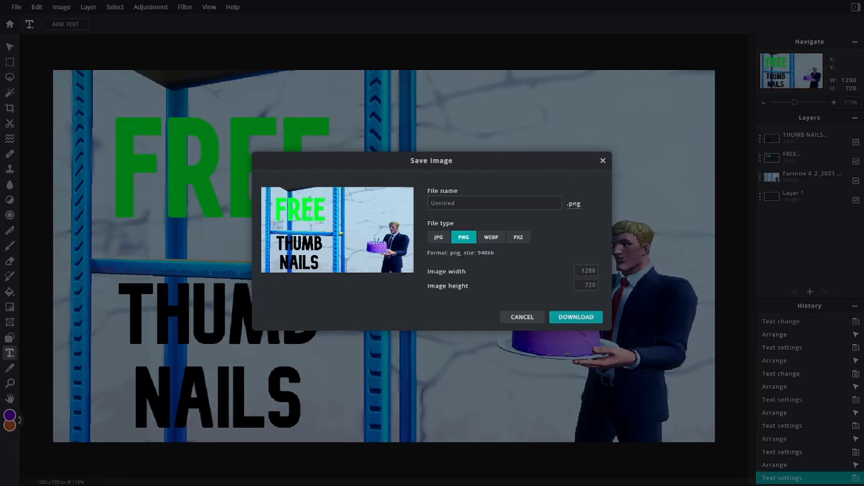
{"action": "left_click_drag", "start_coordinate": [465, 254], "coordinate": [500, 255]}
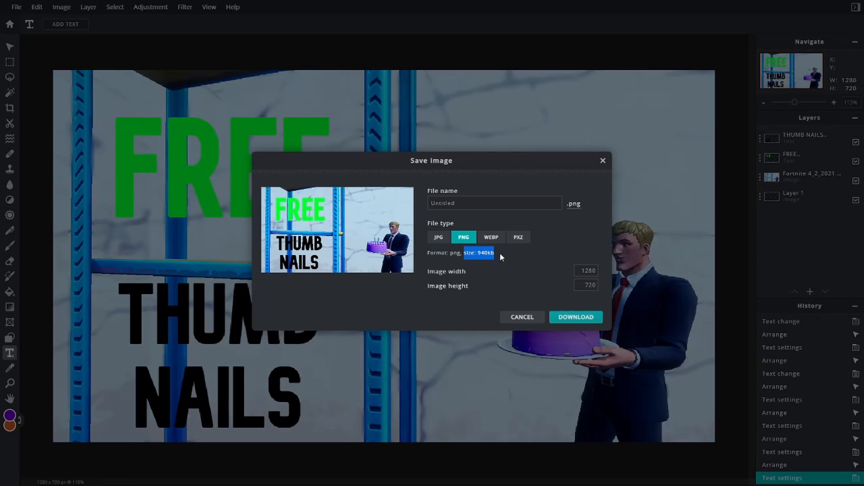
{"action": "left_click", "coordinate": [440, 239]}
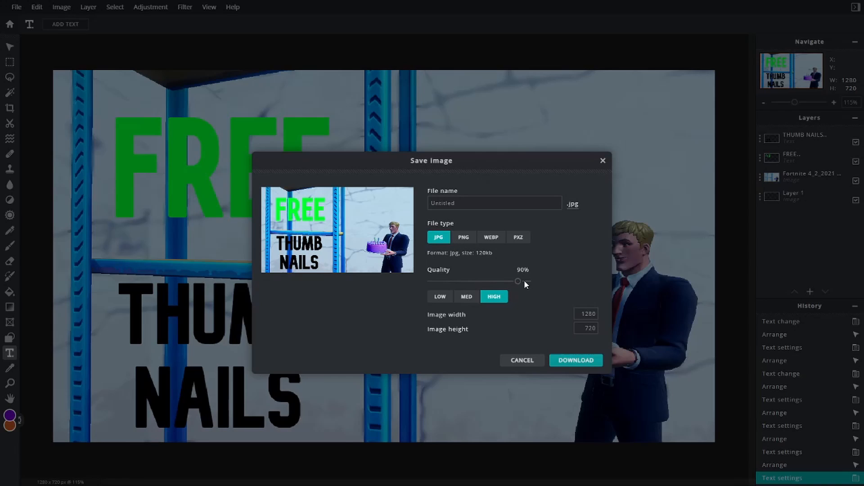
- Download the thumbnail as a JPG at 100% quality under the file name "How to Make a Thumbnail, Thumbnail"
{"action": "left_click_drag", "start_coordinate": [519, 284], "coordinate": [576, 278]}
{"action": "left_click_drag", "start_coordinate": [476, 253], "coordinate": [494, 253]}
{"action": "double_click", "coordinate": [442, 203]}
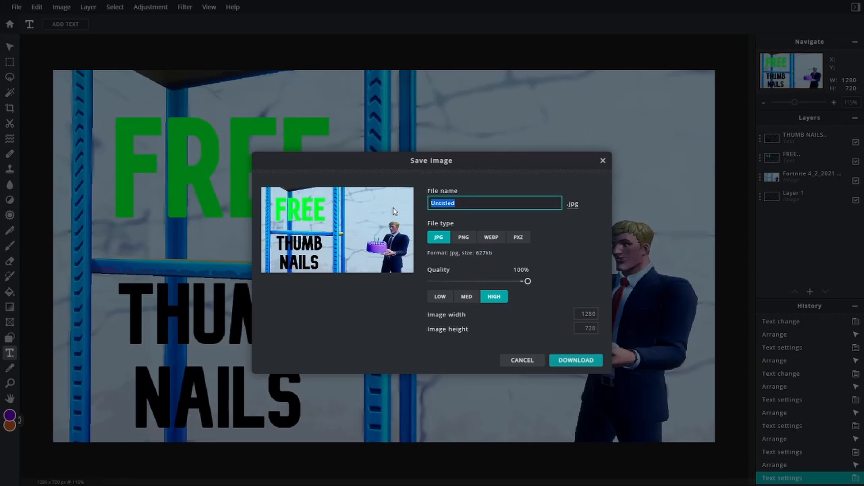
{"action": "key", "text": "BackSpace"}
{"action": "type", "text": "How to M"}
{"action": "type", "text": "ake "}
{"action": "type", "text": "a Thumbnai"}
{"action": "type", "text": "l."}
{"action": "type", "text": ", Thu"}
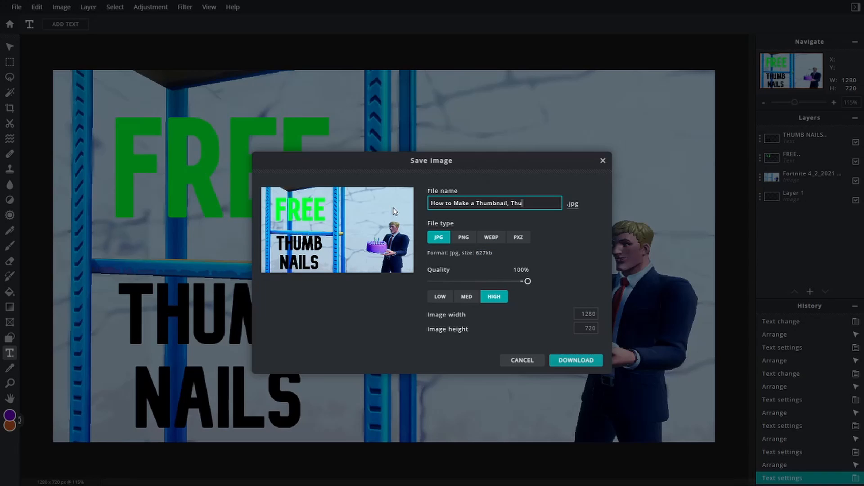
{"action": "type", "text": "mbnail"}
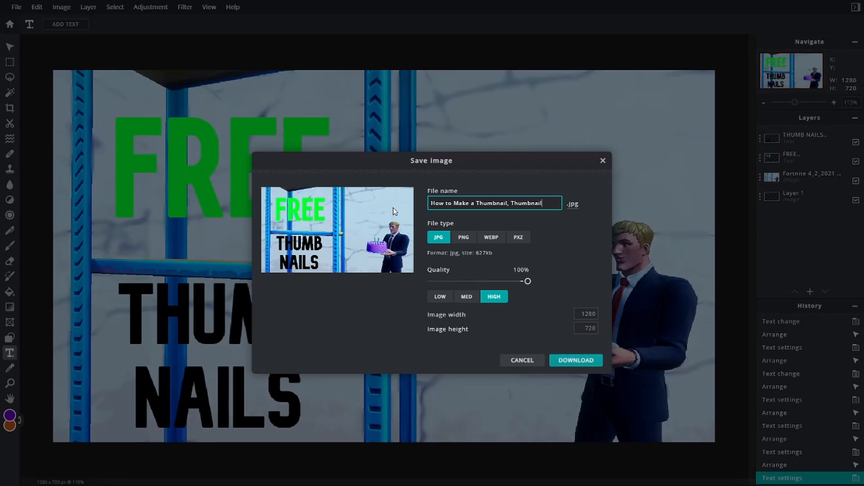
{"action": "left_click", "coordinate": [598, 363]}
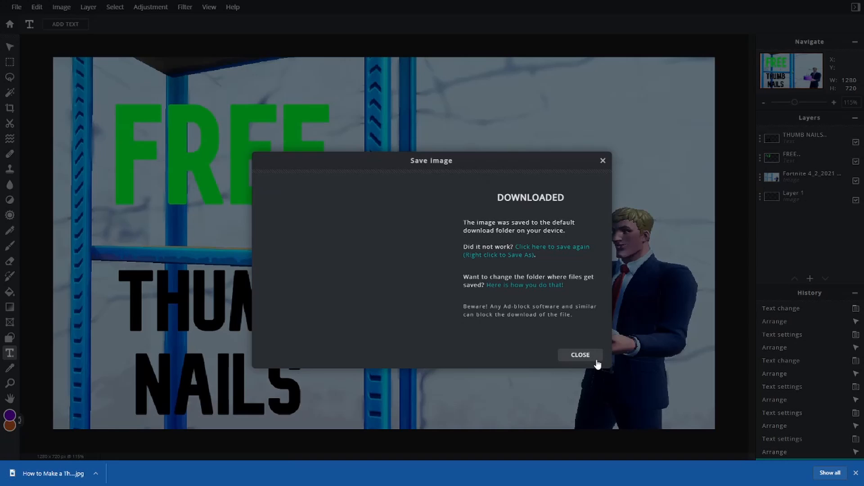
{"action": "left_click", "coordinate": [596, 362]}
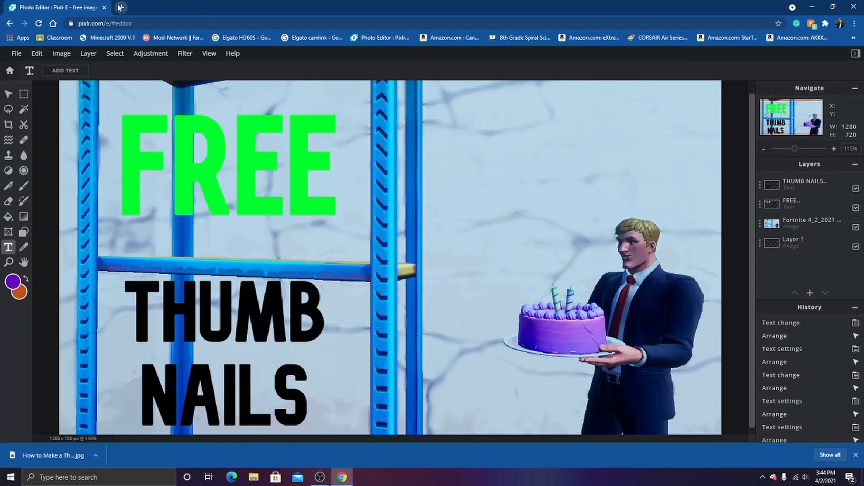
- Search Google Images for "Pixlr E Logo" in a separate browser tab
{"action": "left_click", "coordinate": [120, 7]}
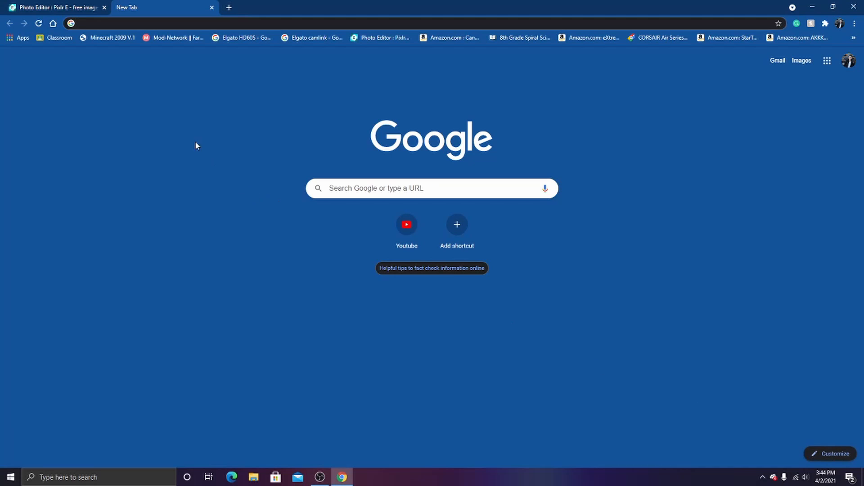
{"action": "type", "text": "Pixlr "}
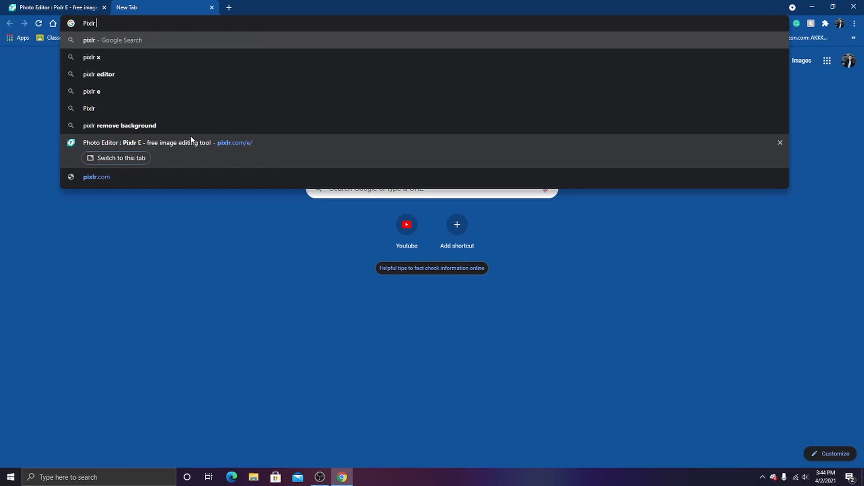
{"action": "type", "text": "E Logo"}
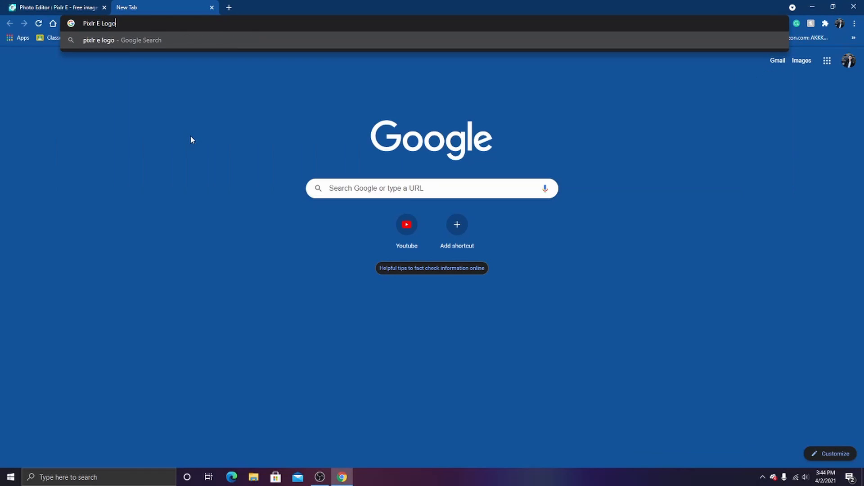
{"action": "key", "text": "Return"}
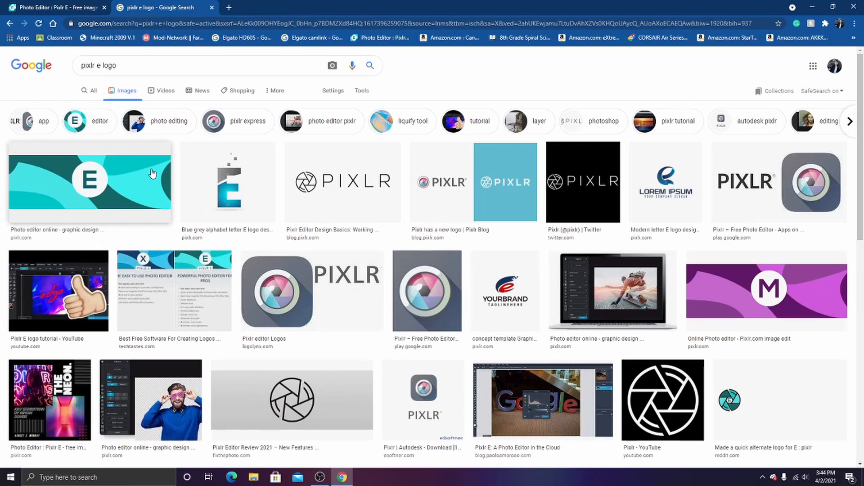
- Save the teal E banner from the first image result to the Pictures folder as the SVG file e-ban
{"action": "left_click", "coordinate": [131, 180]}
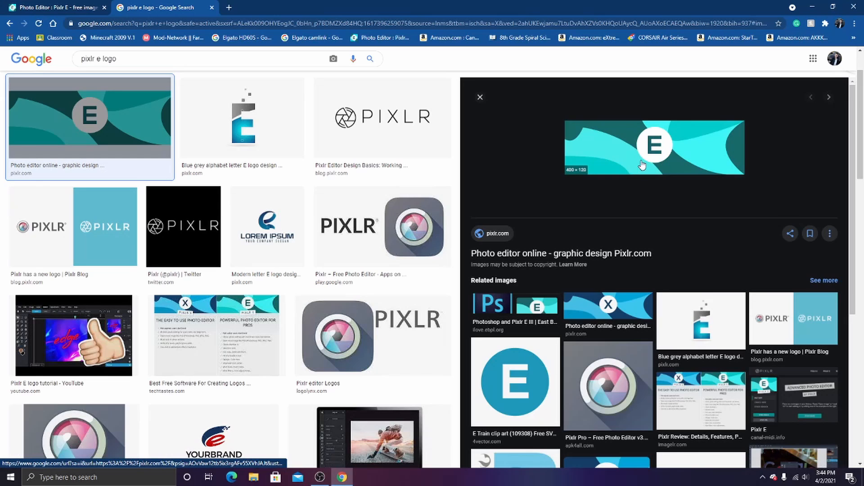
{"action": "scroll", "coordinate": [658, 367], "scroll_direction": "down", "scroll_amount": 2}
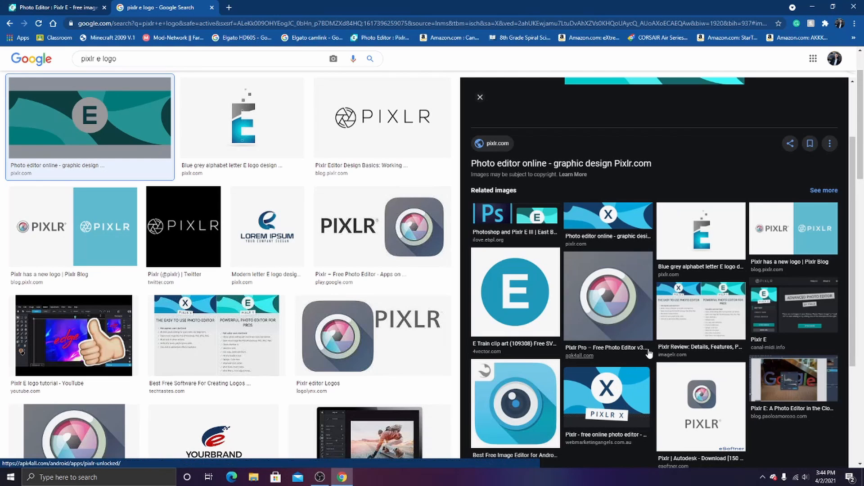
{"action": "scroll", "coordinate": [661, 360], "scroll_direction": "up", "scroll_amount": 2}
{"action": "scroll", "coordinate": [679, 305], "scroll_direction": "up", "scroll_amount": 2}
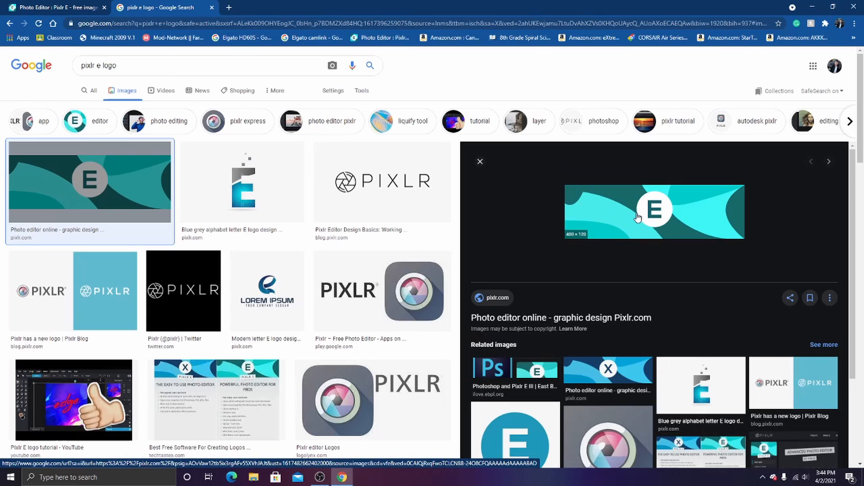
{"action": "right_click", "coordinate": [637, 214]}
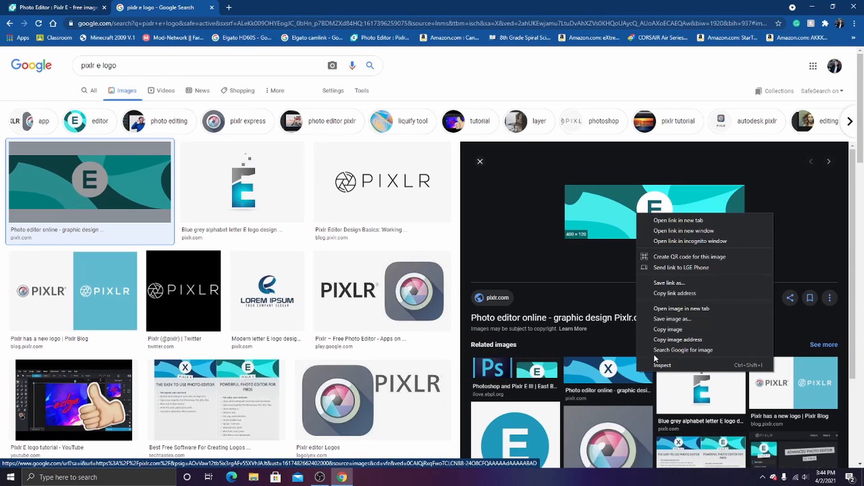
{"action": "left_click", "coordinate": [662, 318]}
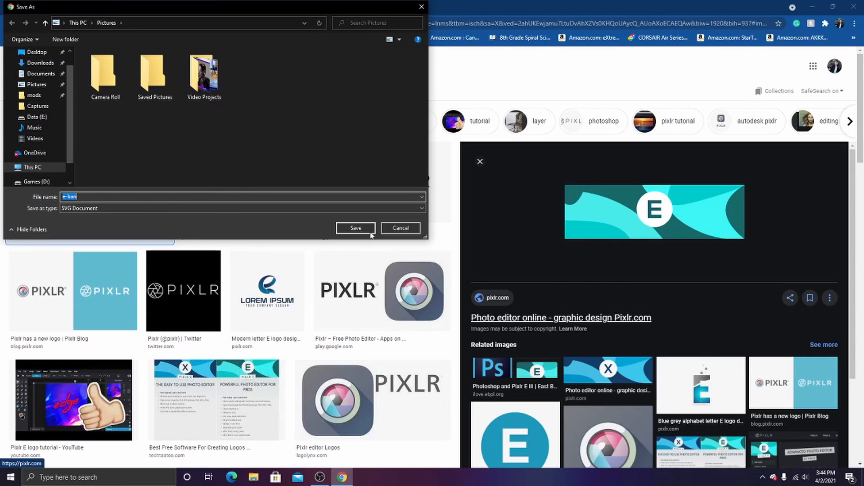
{"action": "left_click", "coordinate": [367, 229]}
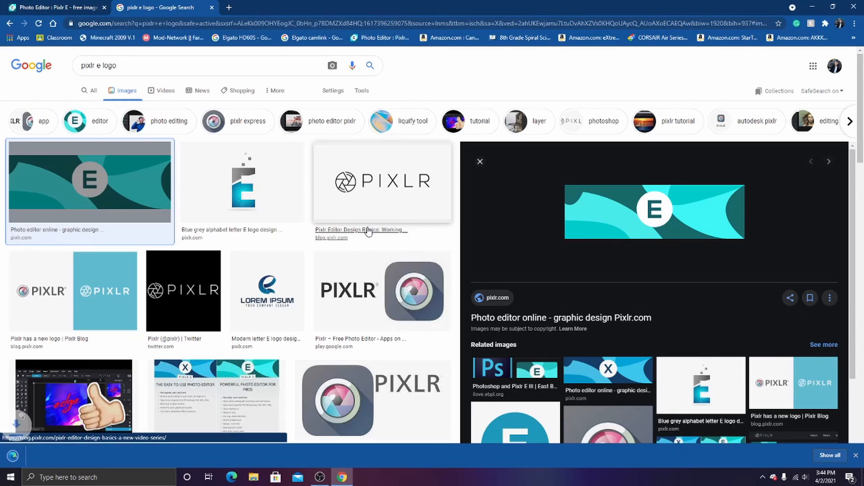
- Return to the Pixlr E project and add e-ban from the Pictures folder as an image layer directly above Layer 1
{"action": "left_click", "coordinate": [56, 7]}
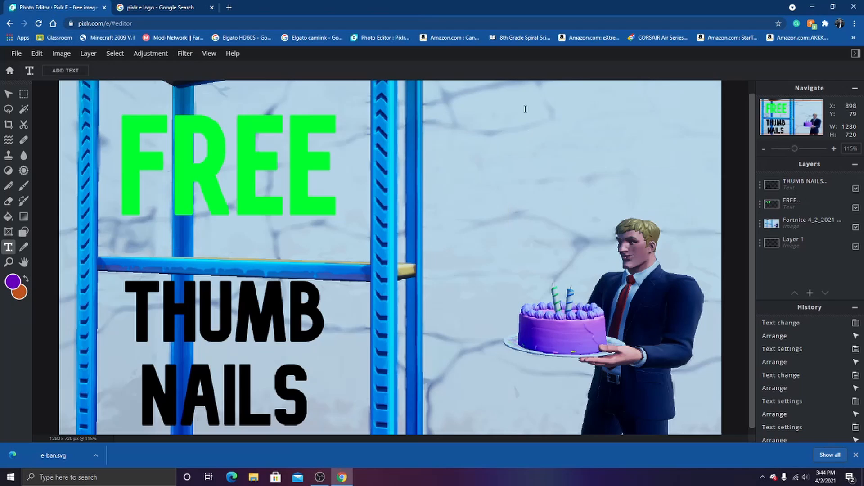
{"action": "left_click", "coordinate": [16, 53]}
{"action": "left_click", "coordinate": [792, 241]}
{"action": "mouse_move", "coordinate": [811, 294]}
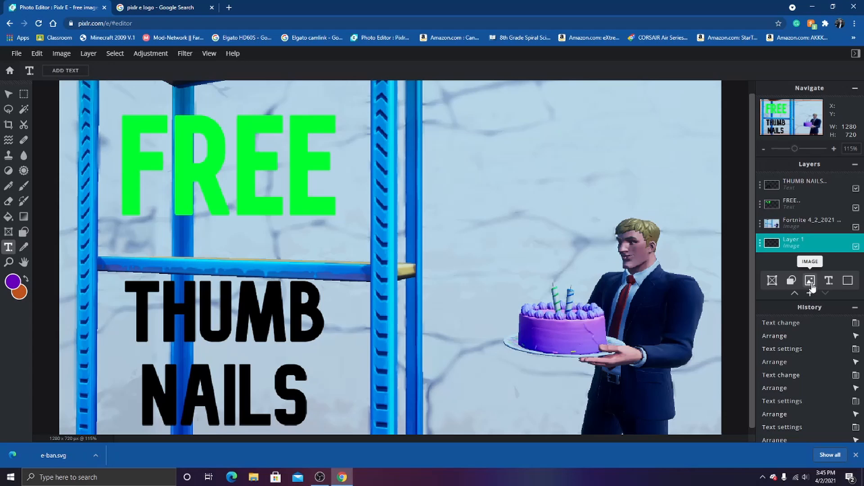
{"action": "left_click", "coordinate": [812, 284]}
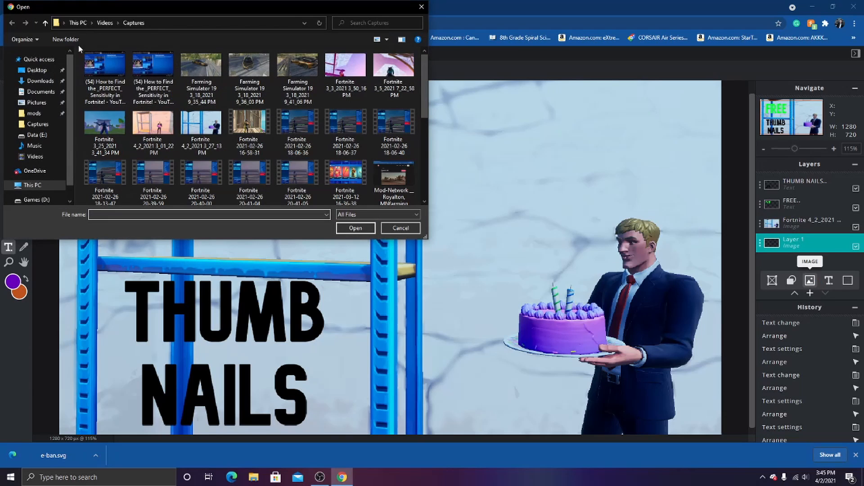
{"action": "left_click", "coordinate": [36, 102]}
{"action": "scroll", "coordinate": [184, 131], "scroll_direction": "down", "scroll_amount": 5}
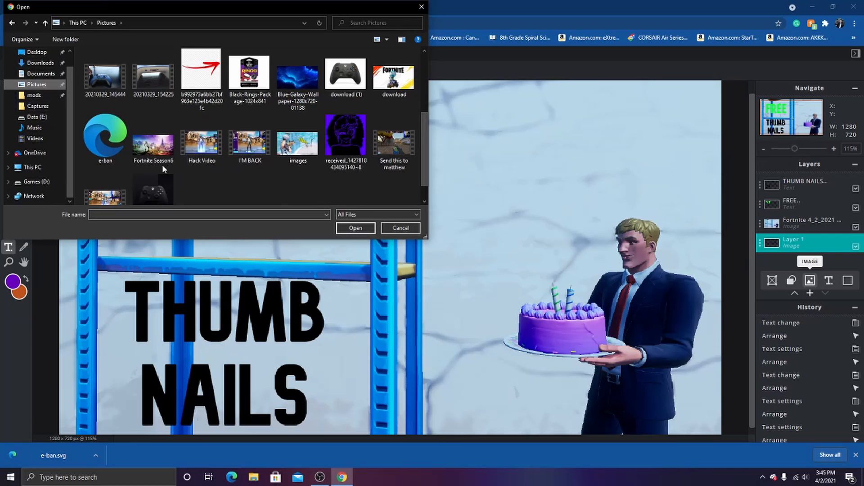
{"action": "left_click", "coordinate": [106, 113]}
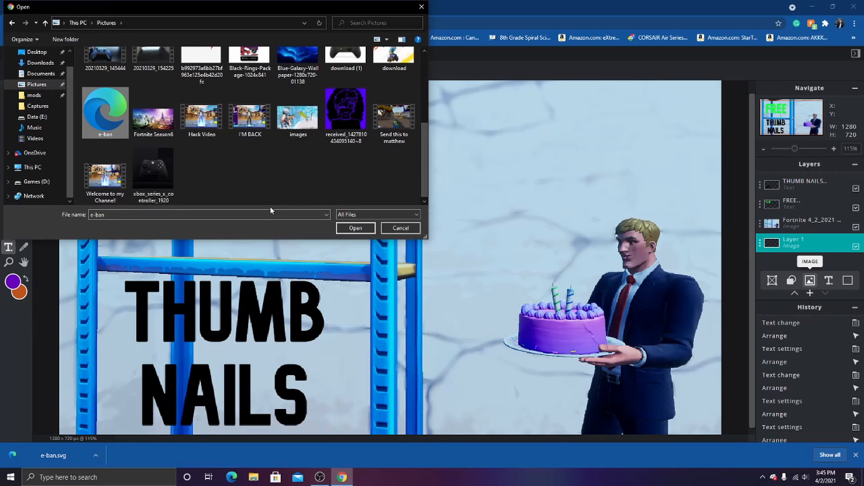
{"action": "left_click", "coordinate": [360, 230]}
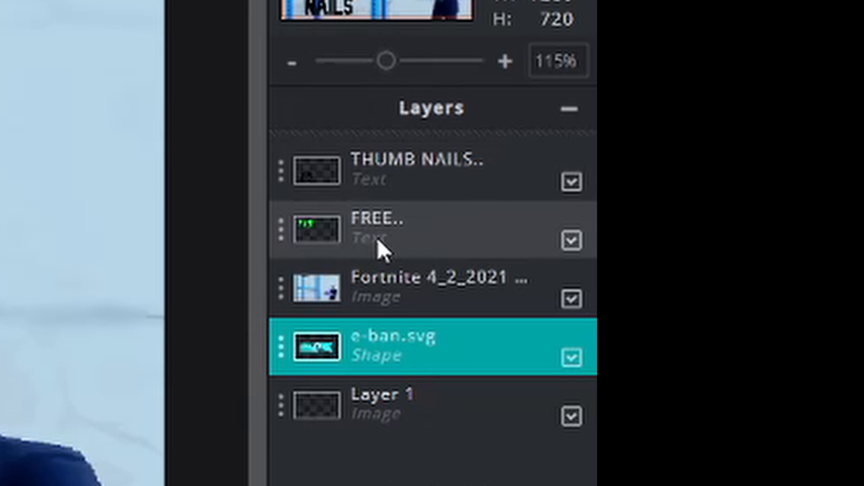
- Bring the e-ban.svg layer to the top of the layer stack and position the banner over the FREE title, at about X 123, Y 132
{"action": "left_click_drag", "start_coordinate": [380, 367], "coordinate": [366, 197]}
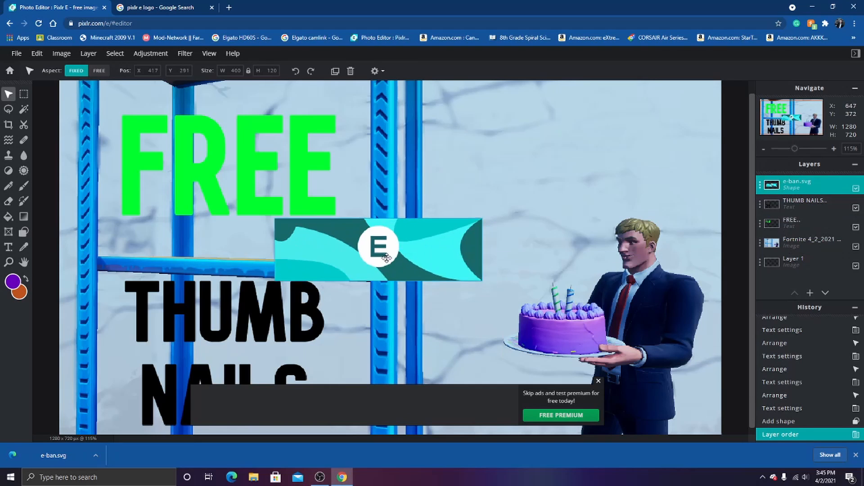
{"action": "left_click_drag", "start_coordinate": [387, 257], "coordinate": [498, 250]}
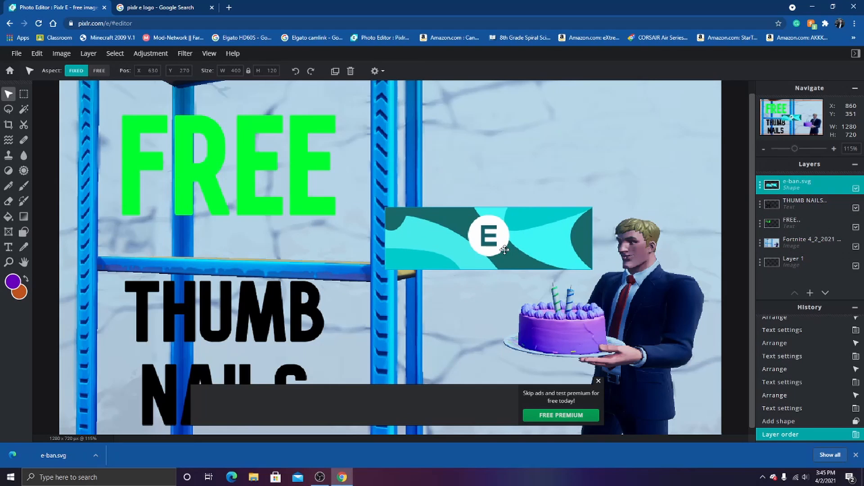
{"action": "left_click_drag", "start_coordinate": [505, 250], "coordinate": [240, 176]}
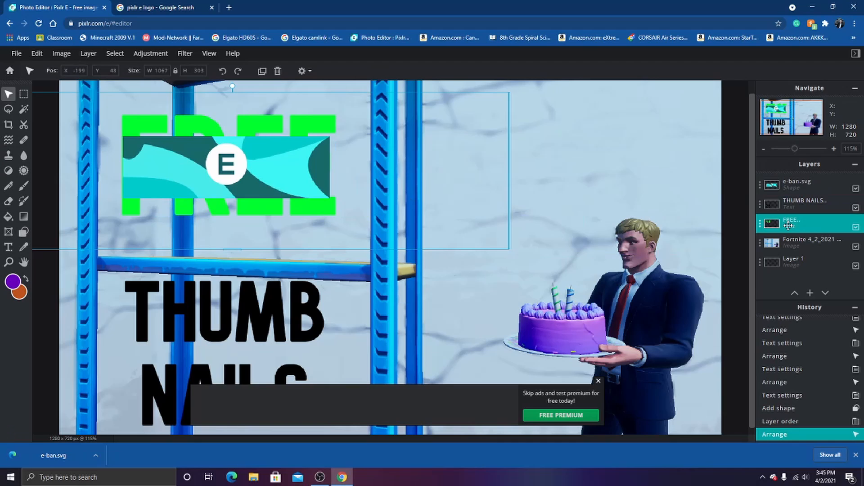
- Raise the FREE text layer above the e-ban.svg banner and return the banner layer to the top of the stack
{"action": "left_click_drag", "start_coordinate": [787, 225], "coordinate": [785, 183]}
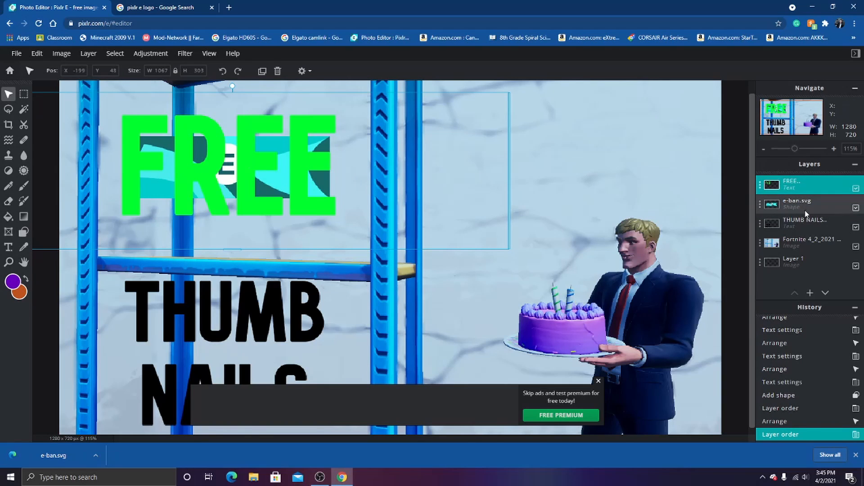
{"action": "left_click_drag", "start_coordinate": [800, 206], "coordinate": [797, 184]}
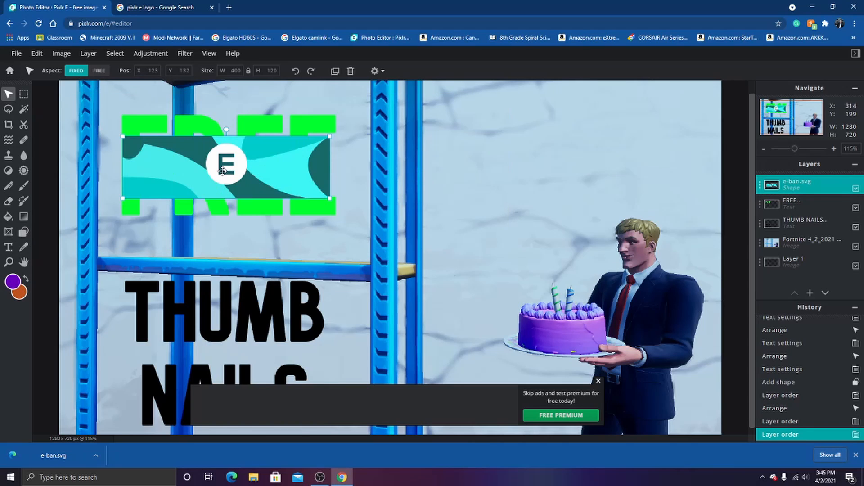
- Move the e-ban.svg banner over the cake and enlarge it to about 494 × 148 px at about X 737, Y 408
{"action": "left_click_drag", "start_coordinate": [237, 180], "coordinate": [551, 324]}
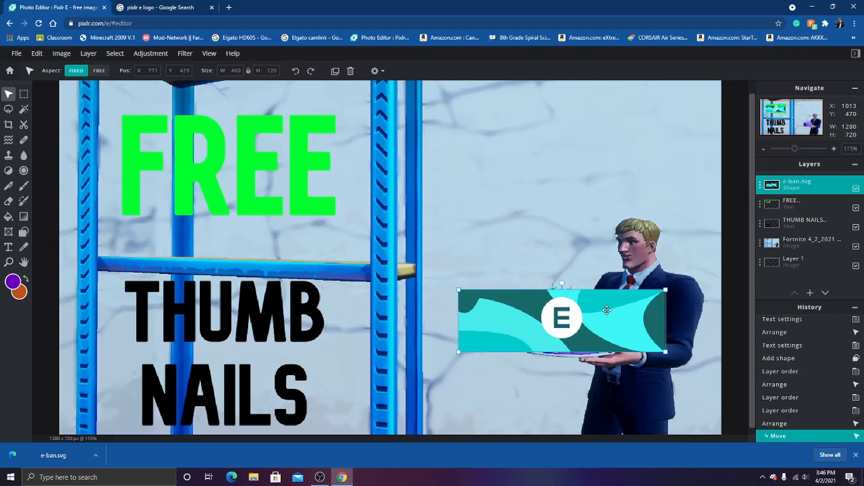
{"action": "left_click_drag", "start_coordinate": [665, 289], "coordinate": [714, 269]}
{"action": "left_click_drag", "start_coordinate": [643, 301], "coordinate": [625, 303]}
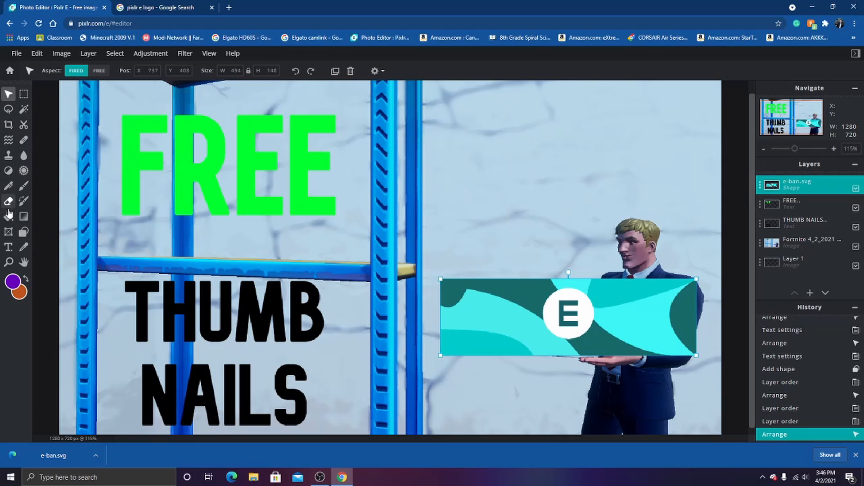
{"action": "left_click", "coordinate": [8, 126]}
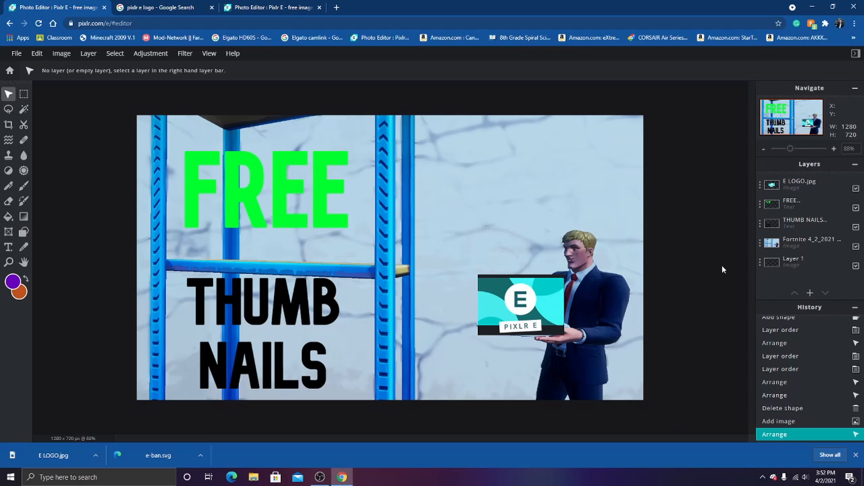
- Cut away the black border around the E LOGO.jpg image using the Cutout tool's Magic mask at tolerance 32
{"action": "left_click", "coordinate": [264, 8]}
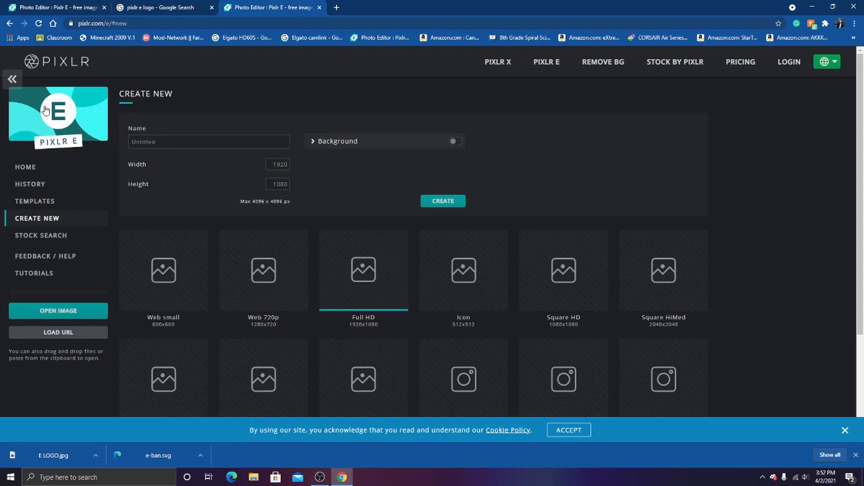
{"action": "left_click", "coordinate": [43, 5]}
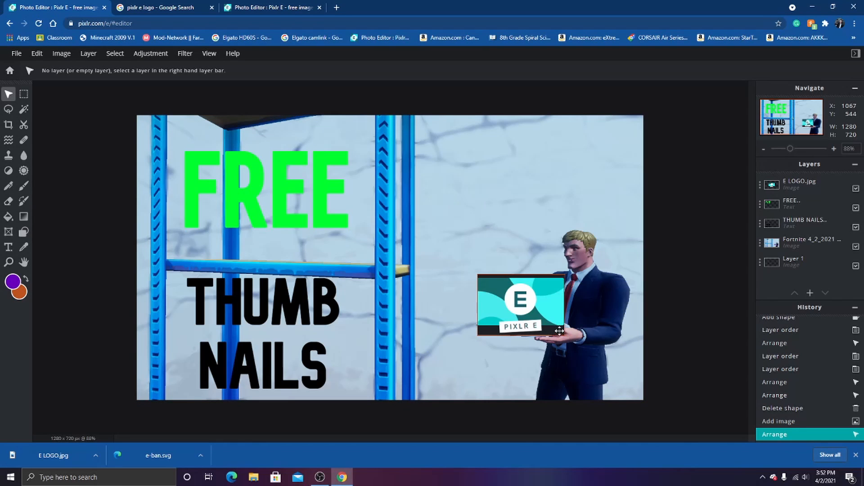
{"action": "left_click", "coordinate": [23, 128]}
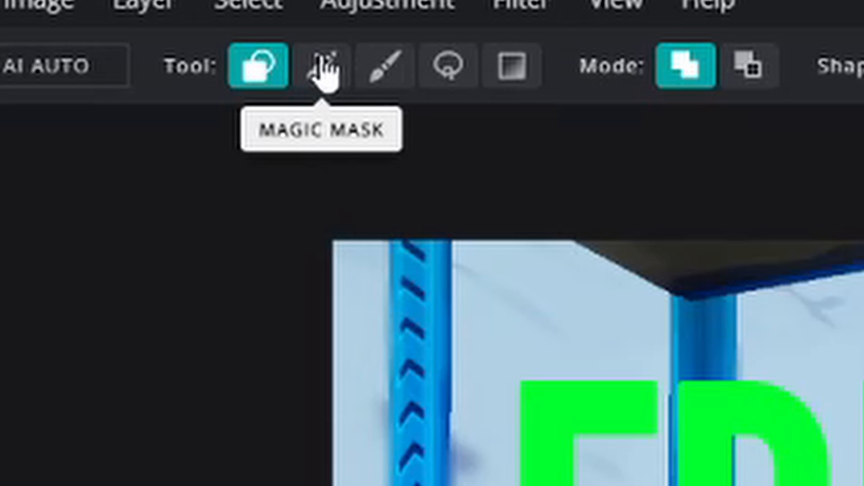
{"action": "left_click", "coordinate": [322, 72]}
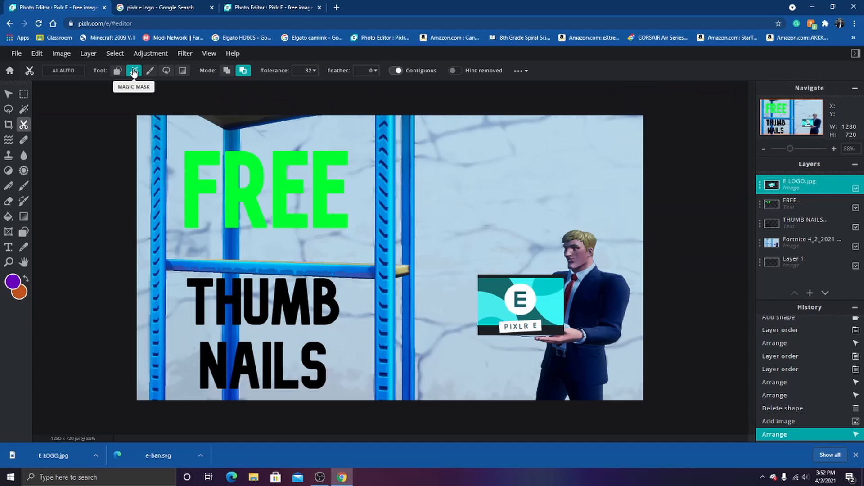
{"action": "scroll", "coordinate": [508, 265], "scroll_direction": "up", "scroll_amount": 2}
{"action": "scroll", "coordinate": [511, 270], "scroll_direction": "up", "scroll_amount": 2}
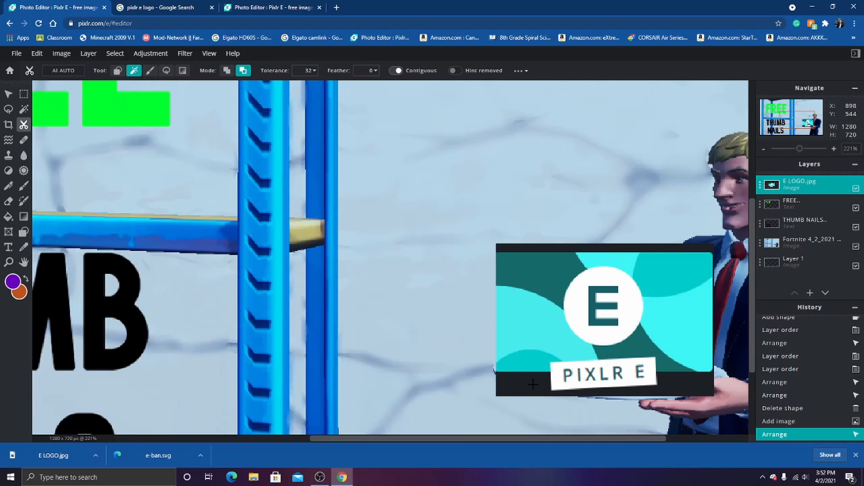
{"action": "left_click", "coordinate": [536, 384]}
{"action": "scroll", "coordinate": [600, 318], "scroll_direction": "down", "scroll_amount": 2}
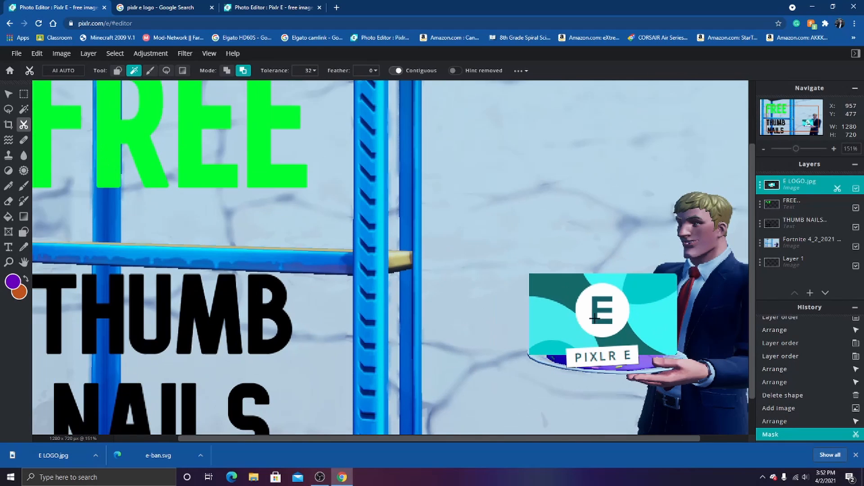
- Arrange the E LOGO.jpg layer over the cake tray at about X 863, Y 410, sized about 222 × 156 px, and deselect it
{"action": "left_click", "coordinate": [8, 93]}
{"action": "scroll", "coordinate": [566, 332], "scroll_direction": "down", "scroll_amount": 1}
{"action": "left_click_drag", "start_coordinate": [569, 335], "coordinate": [566, 331]}
{"action": "left_click_drag", "start_coordinate": [623, 362], "coordinate": [624, 363]}
{"action": "left_click_drag", "start_coordinate": [586, 325], "coordinate": [585, 324]}
{"action": "scroll", "coordinate": [715, 320], "scroll_direction": "down", "scroll_amount": 1}
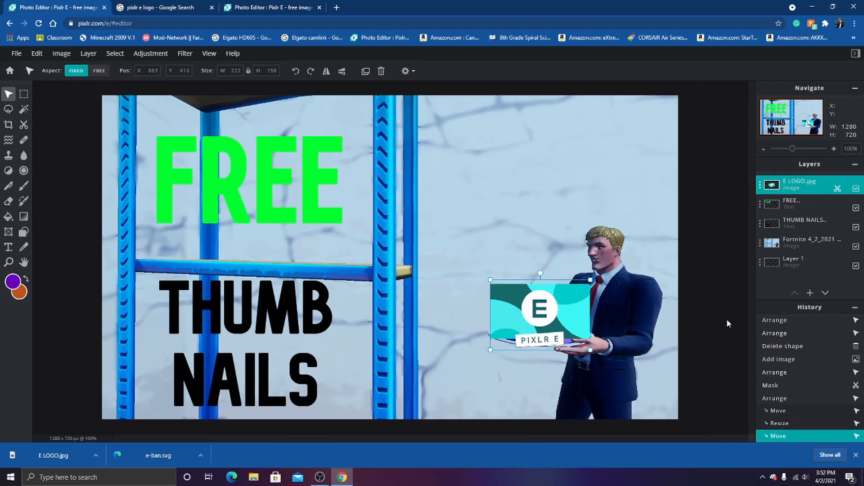
{"action": "left_click", "coordinate": [692, 325]}
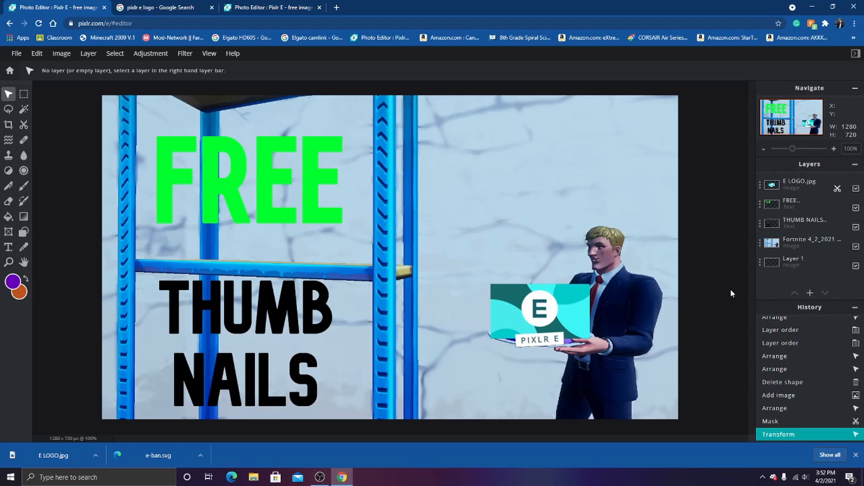
- Dismiss the downloads bar and start saving the thumbnail as a JPG with the quality raised to 100%
{"action": "left_click", "coordinate": [856, 456]}
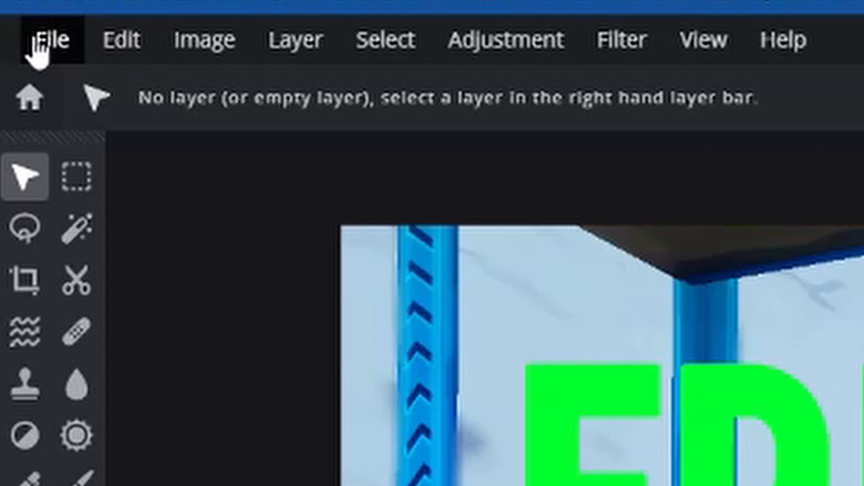
{"action": "left_click", "coordinate": [12, 53]}
{"action": "left_click", "coordinate": [108, 316]}
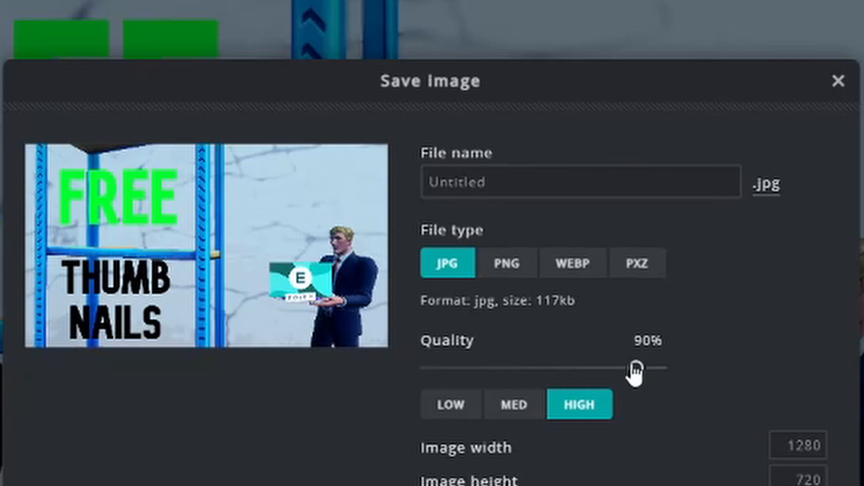
{"action": "left_click_drag", "start_coordinate": [636, 368], "coordinate": [742, 376]}
- Name the file "How to Make a Thumbnail, Thumbnail", download the JPG and close the save dialog
{"action": "left_click", "coordinate": [507, 175]}
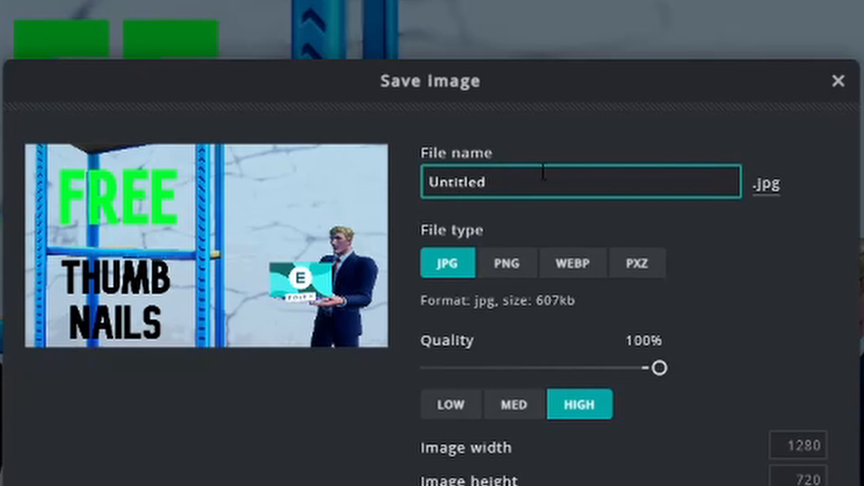
{"action": "key", "text": "BackSpace"}
{"action": "key", "text": "BackSpace"}
{"action": "key", "text": "BackSpace"}
{"action": "key", "text": "BackSpace"}
{"action": "key", "text": "BackSpace"}
{"action": "key", "text": "BackSpace"}
{"action": "key", "text": "BackSpace"}
{"action": "key", "text": "BackSpace"}
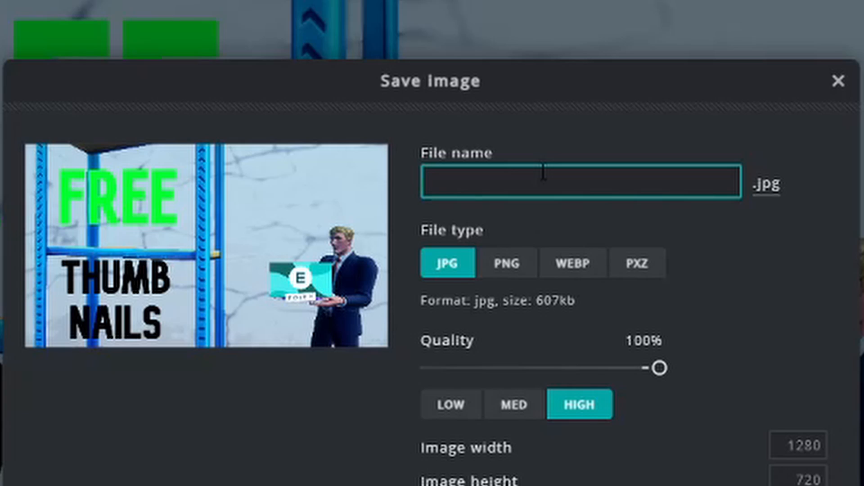
{"action": "type", "text": "How to Mskr"}
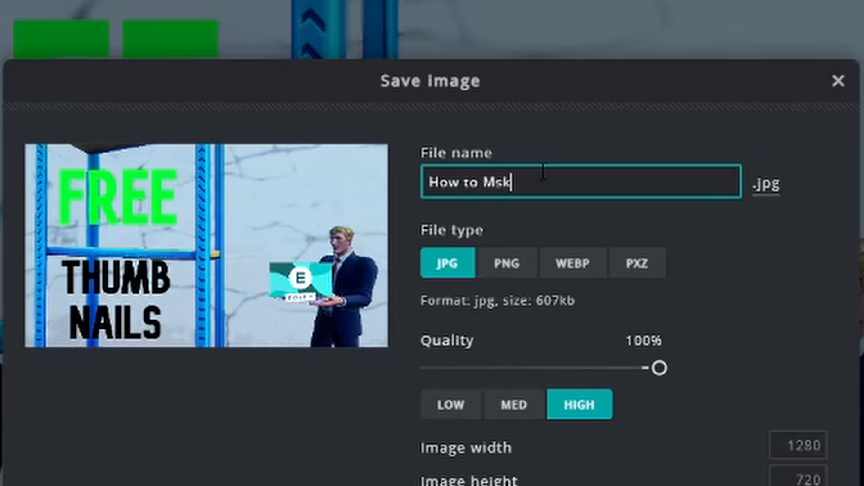
{"action": "key", "text": "BackSpace"}
{"action": "key", "text": "BackSpace"}
{"action": "key", "text": "BackSpace"}
{"action": "type", "text": "ake a Thumbnia"}
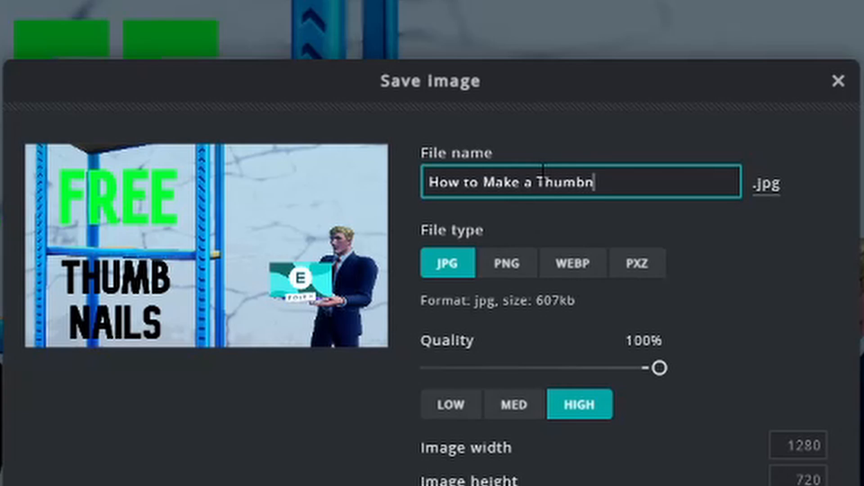
{"action": "key", "text": "BackSpace"}
{"action": "key", "text": "BackSpace"}
{"action": "type", "text": "ail, Thumbnail"}
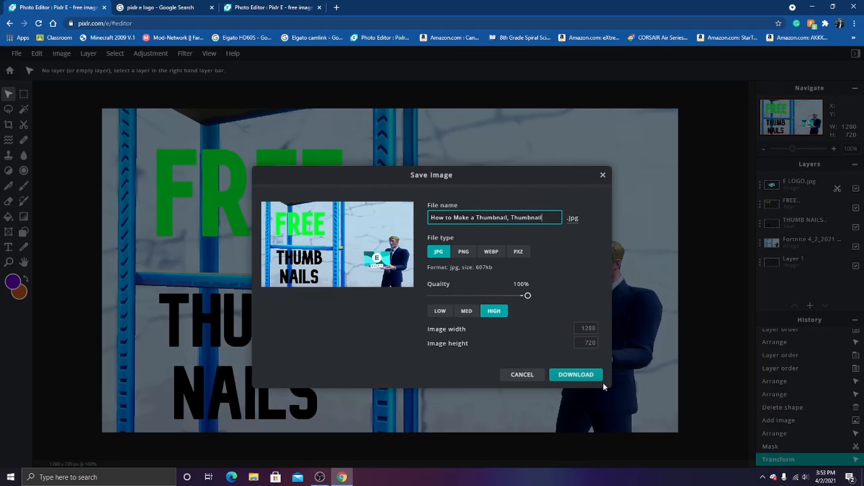
{"action": "left_click", "coordinate": [588, 376]}
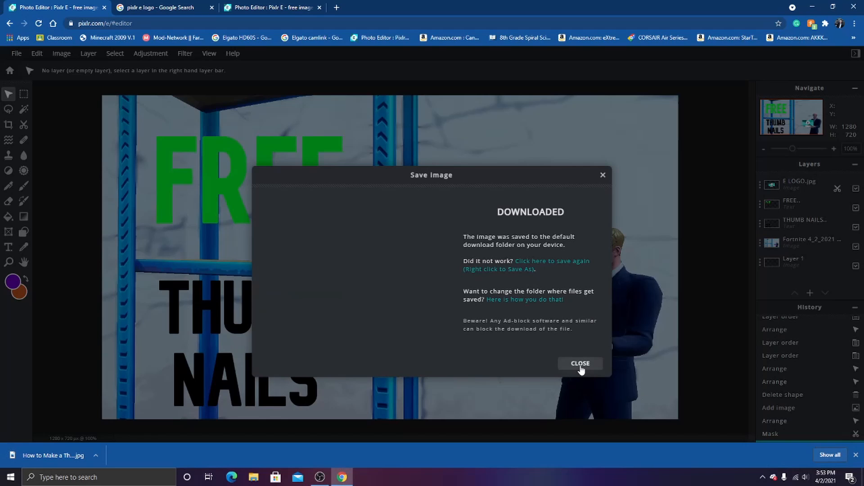
{"action": "left_click", "coordinate": [581, 364]}
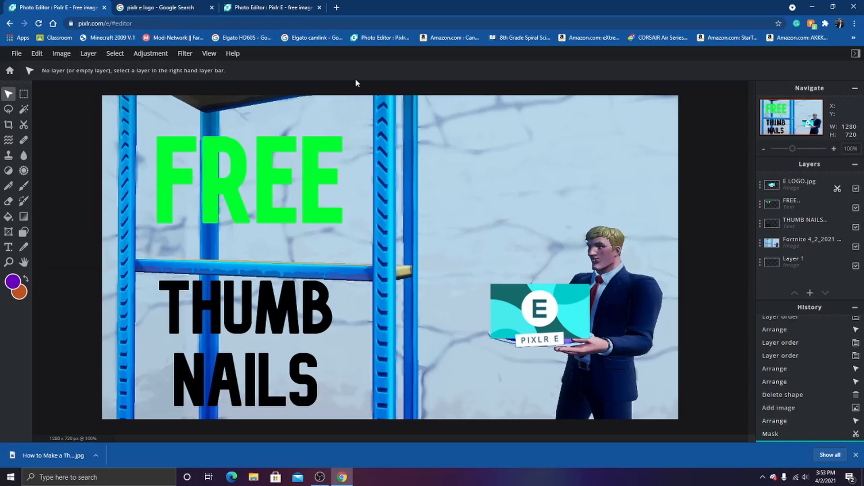